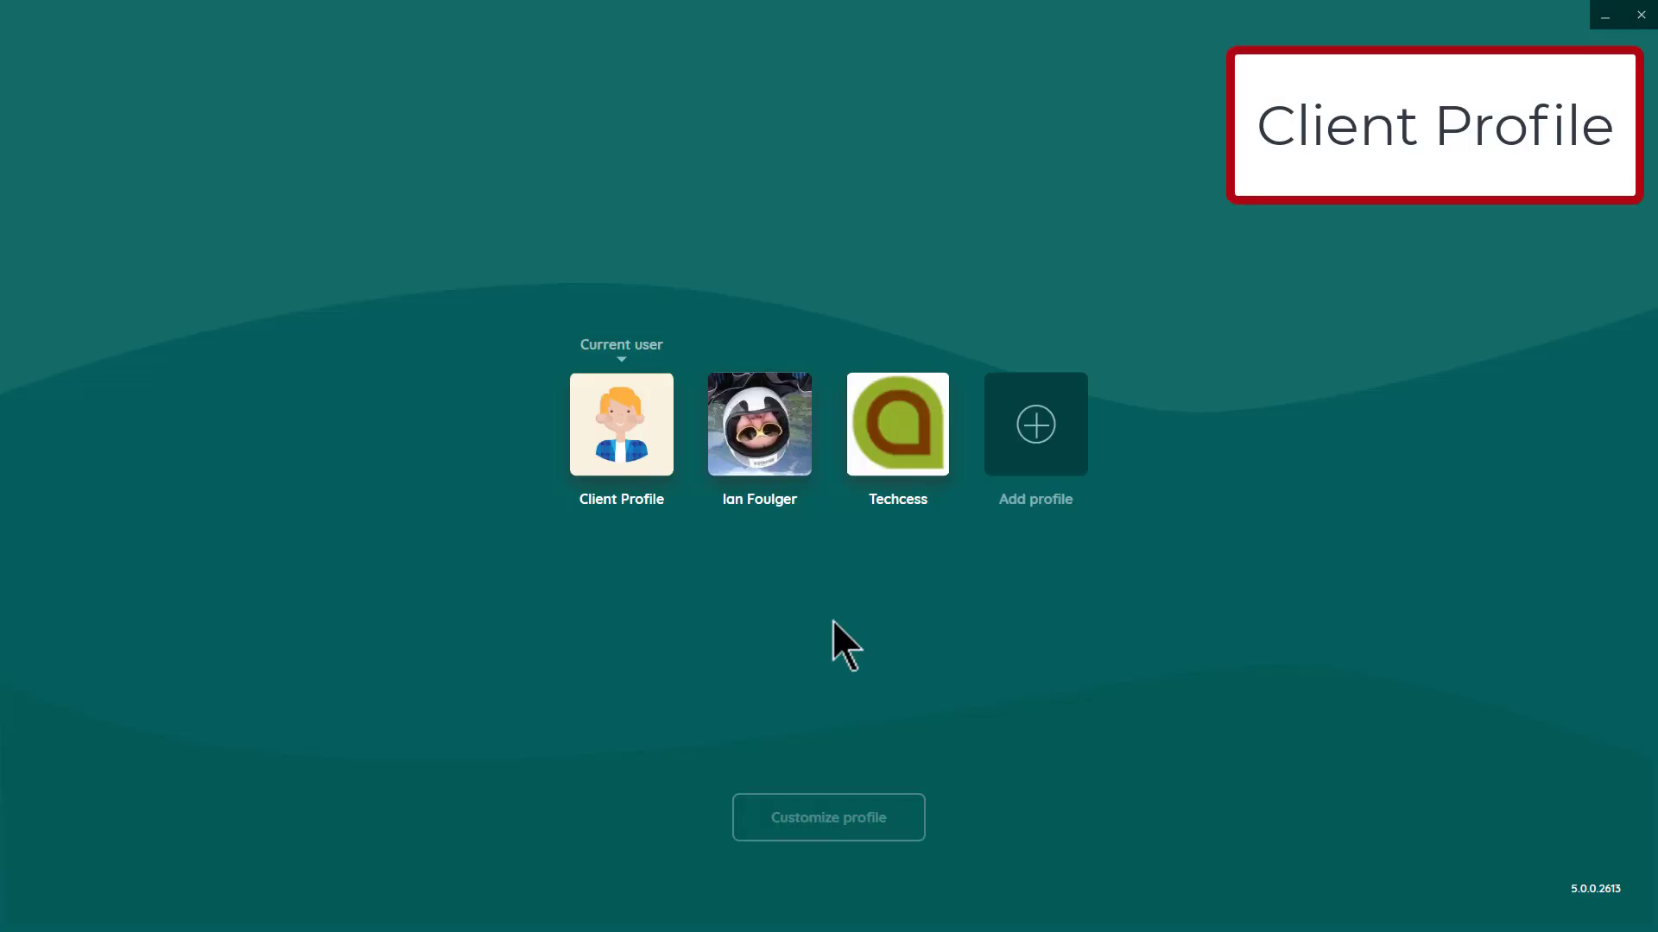
# Step: From the Client Profile's My Profile cloud settings, start a Google sign-in to create a backup
pyautogui.click(638, 453)
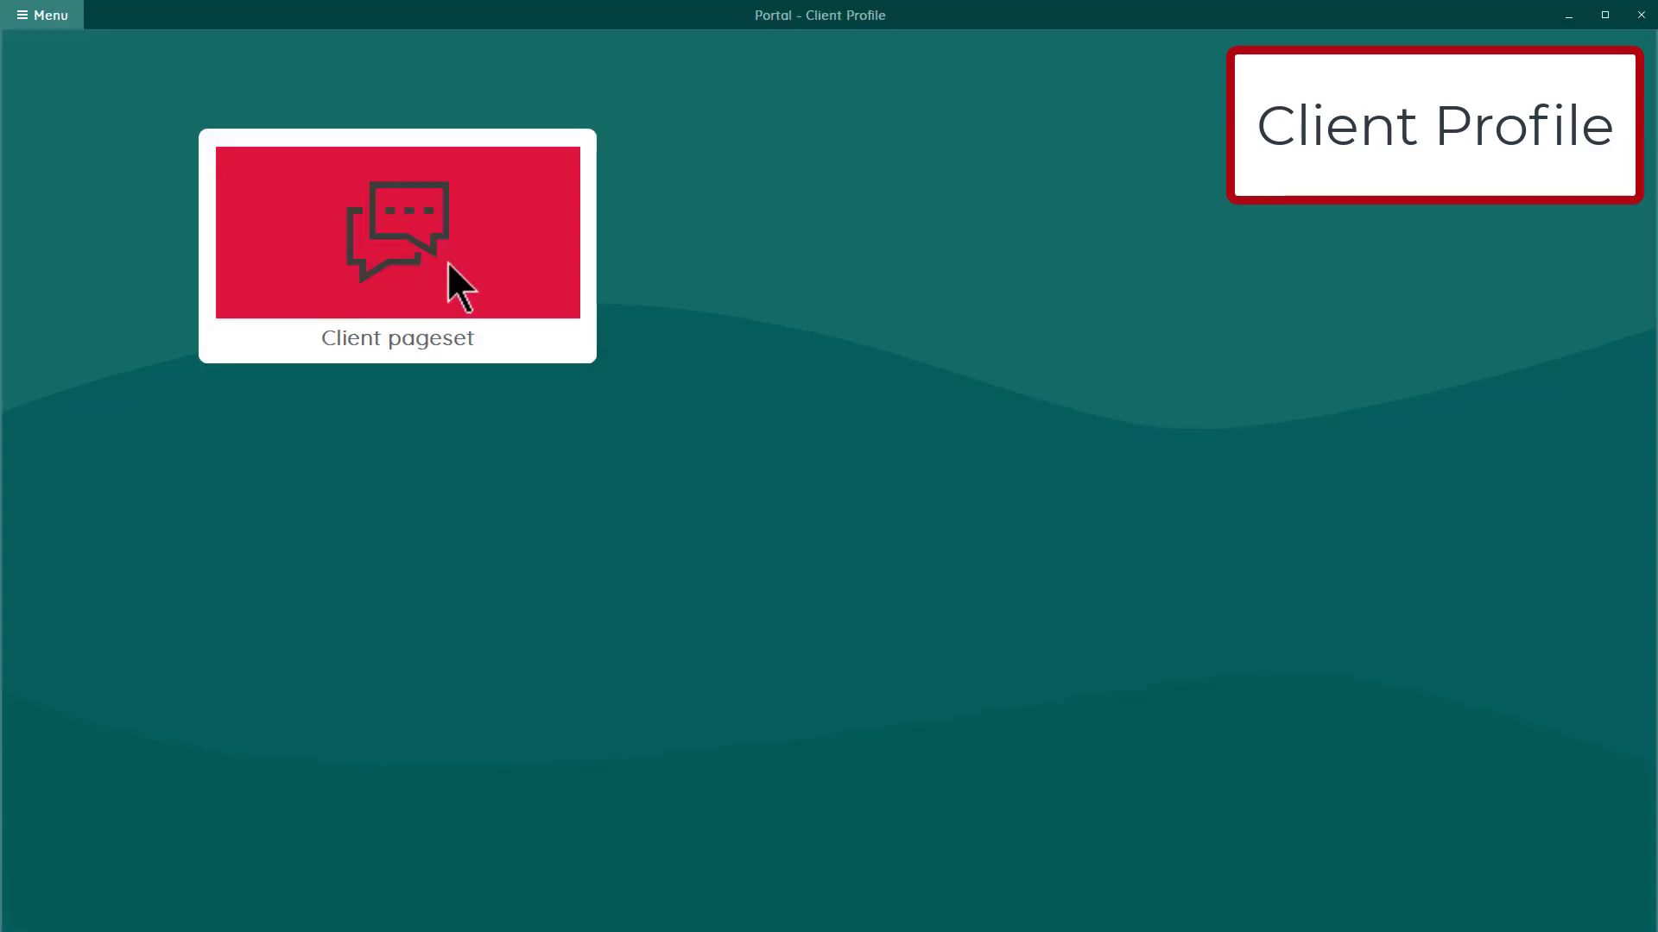
pyautogui.click(43, 16)
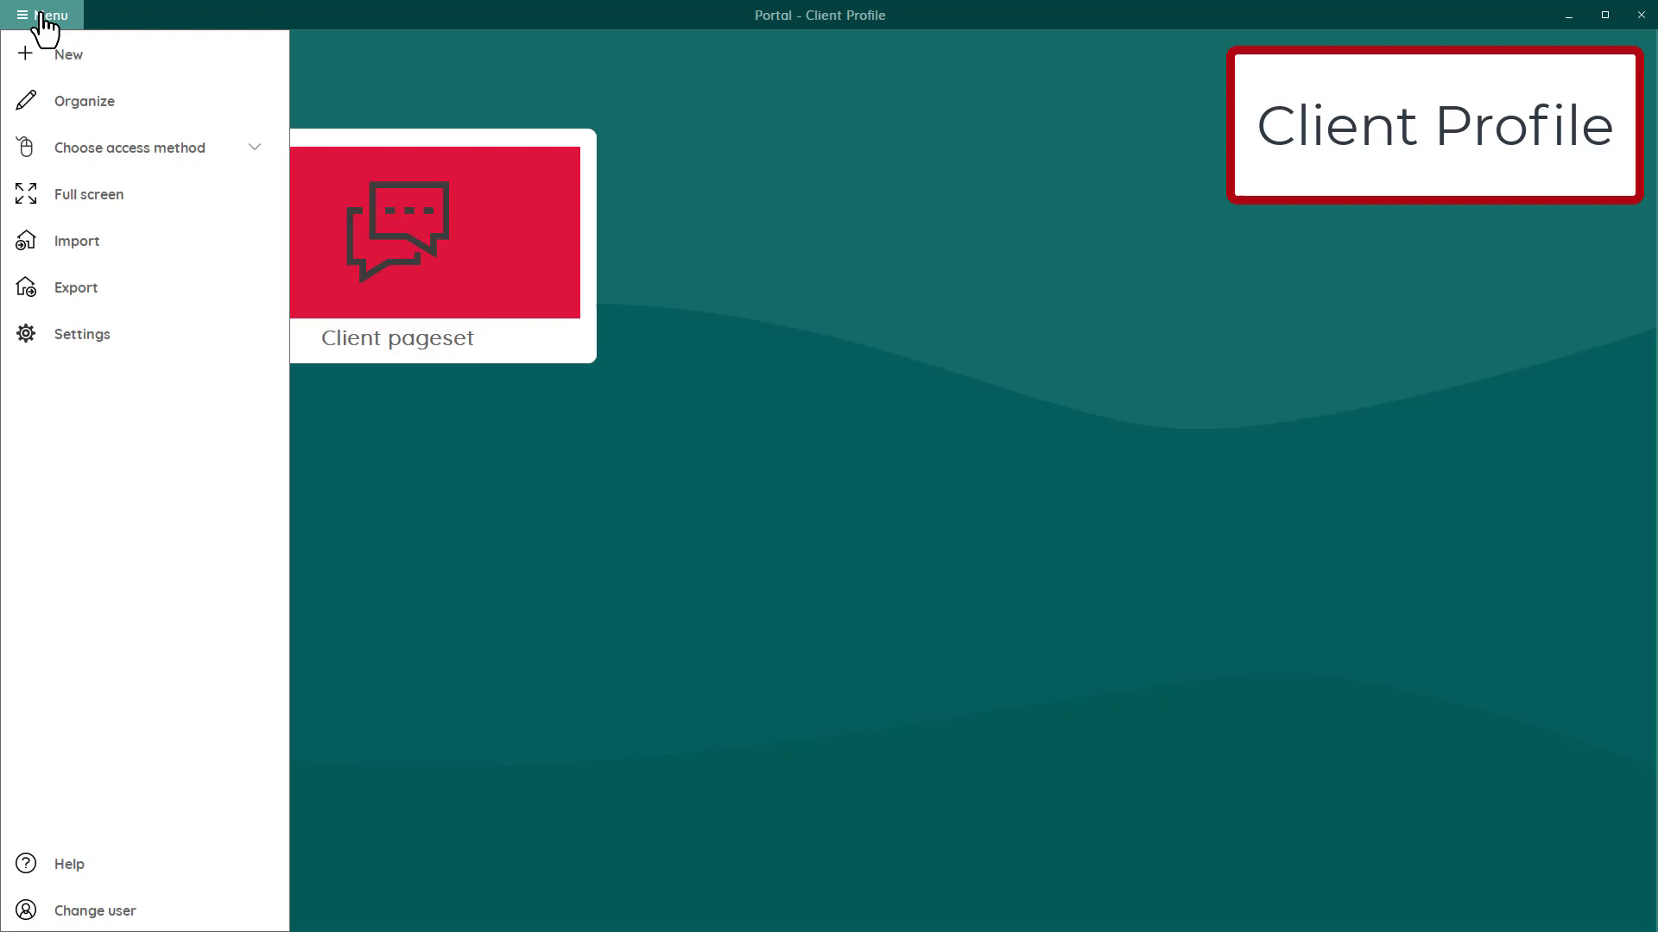
pyautogui.click(95, 358)
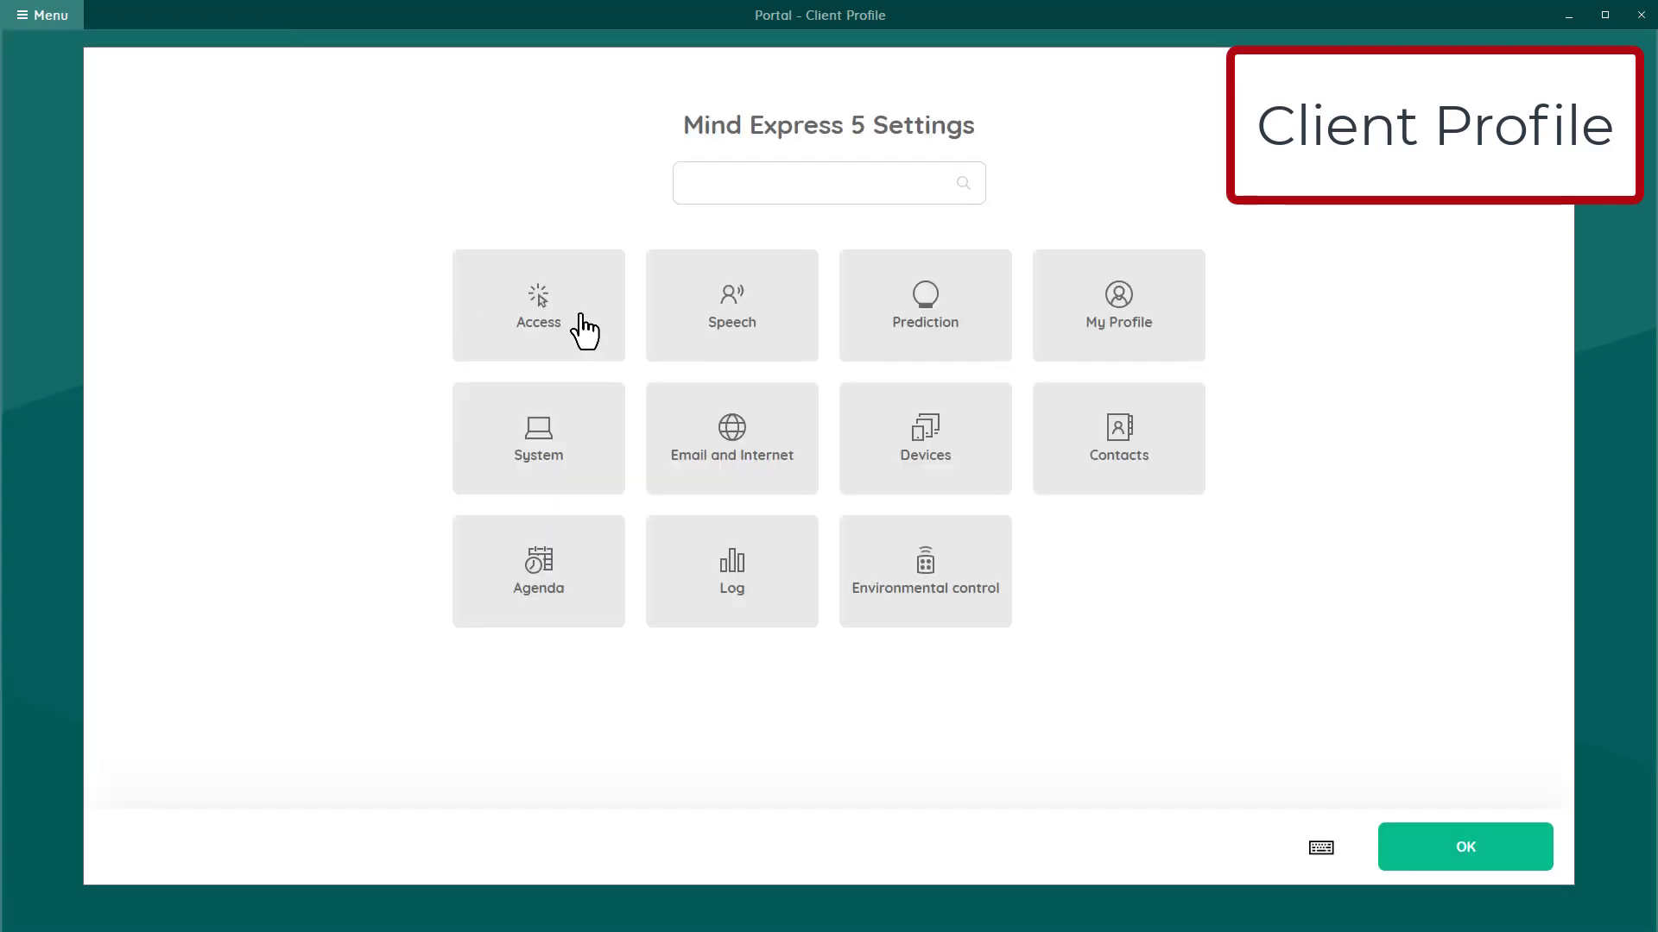
pyautogui.click(1105, 337)
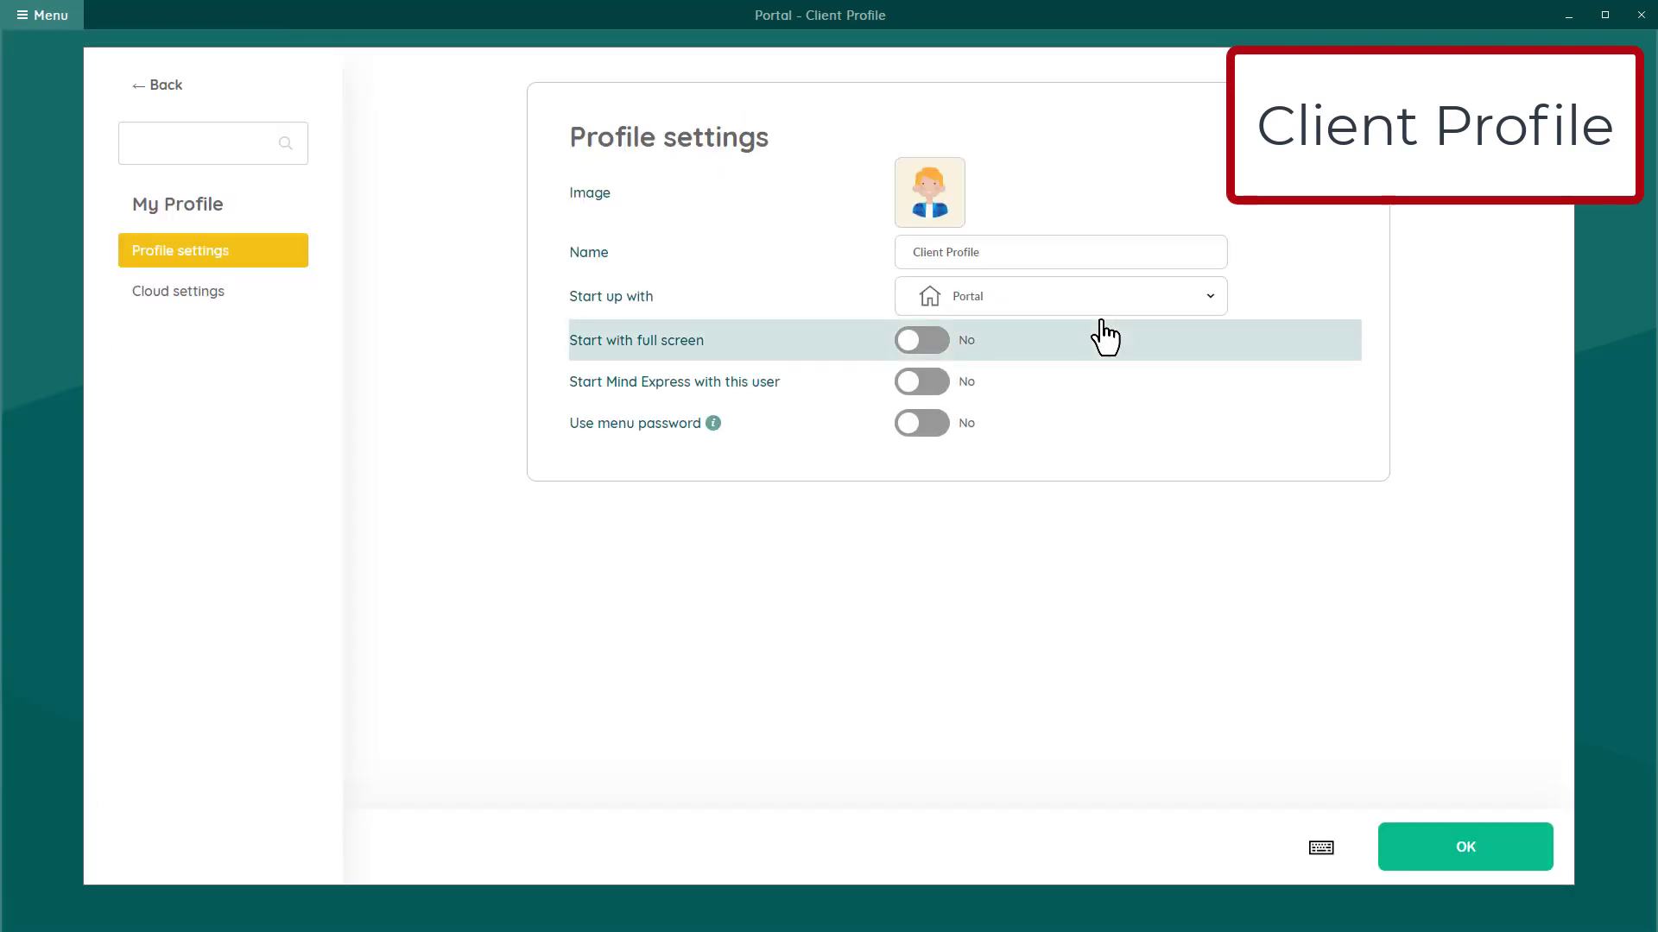
pyautogui.click(266, 309)
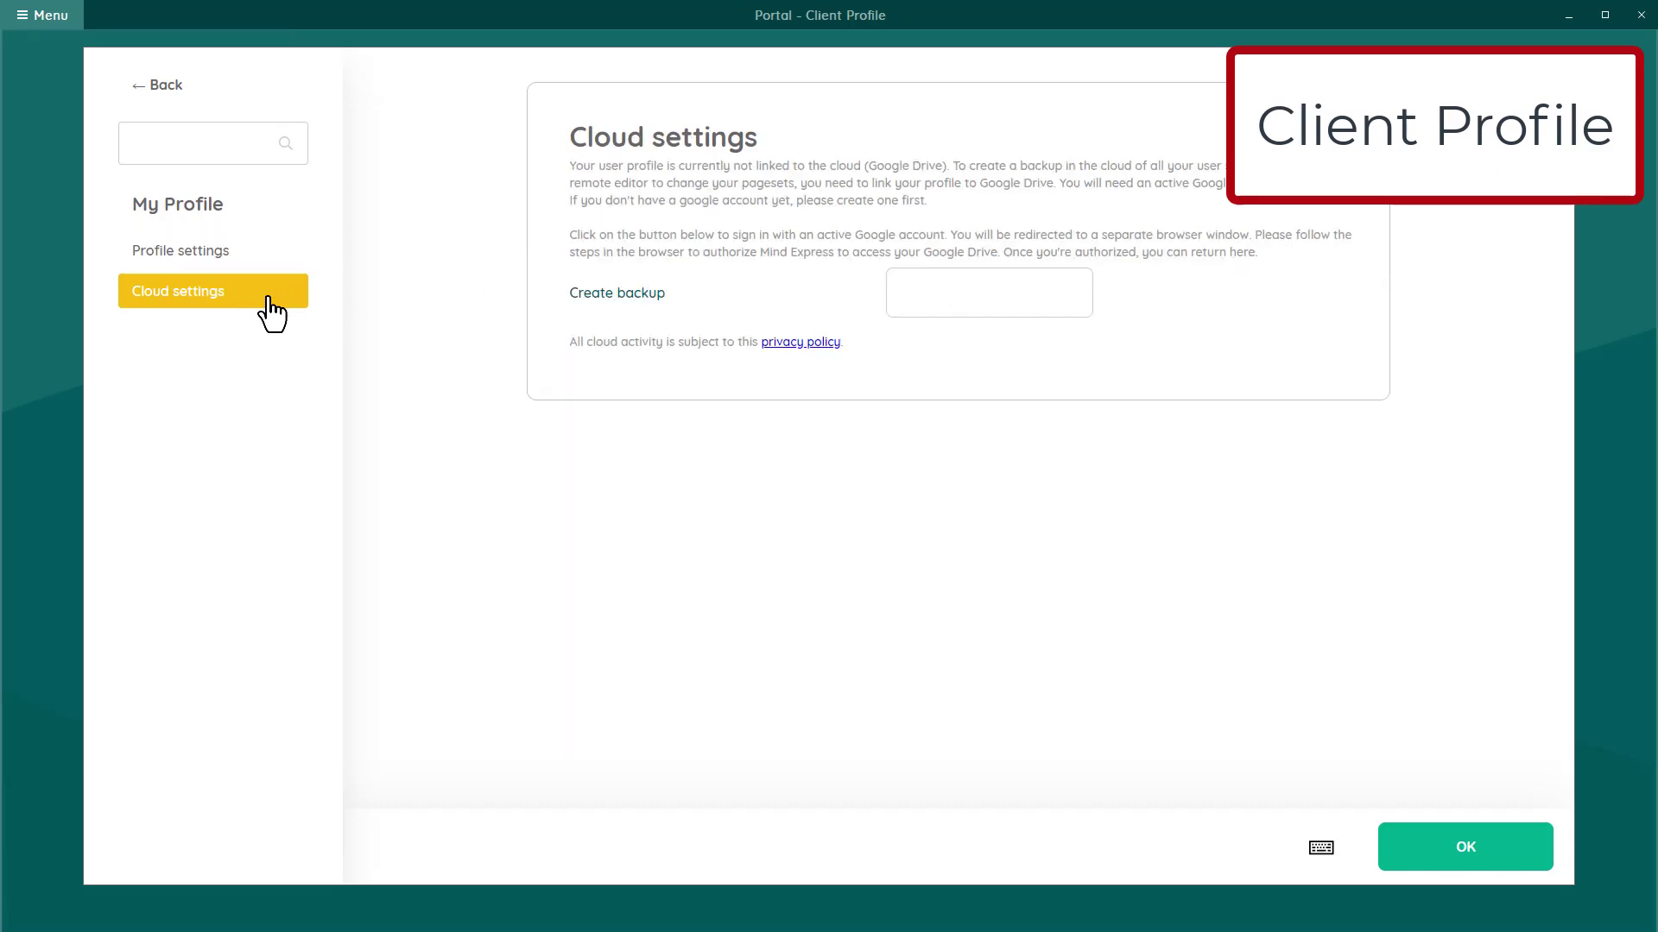
pyautogui.click(1001, 285)
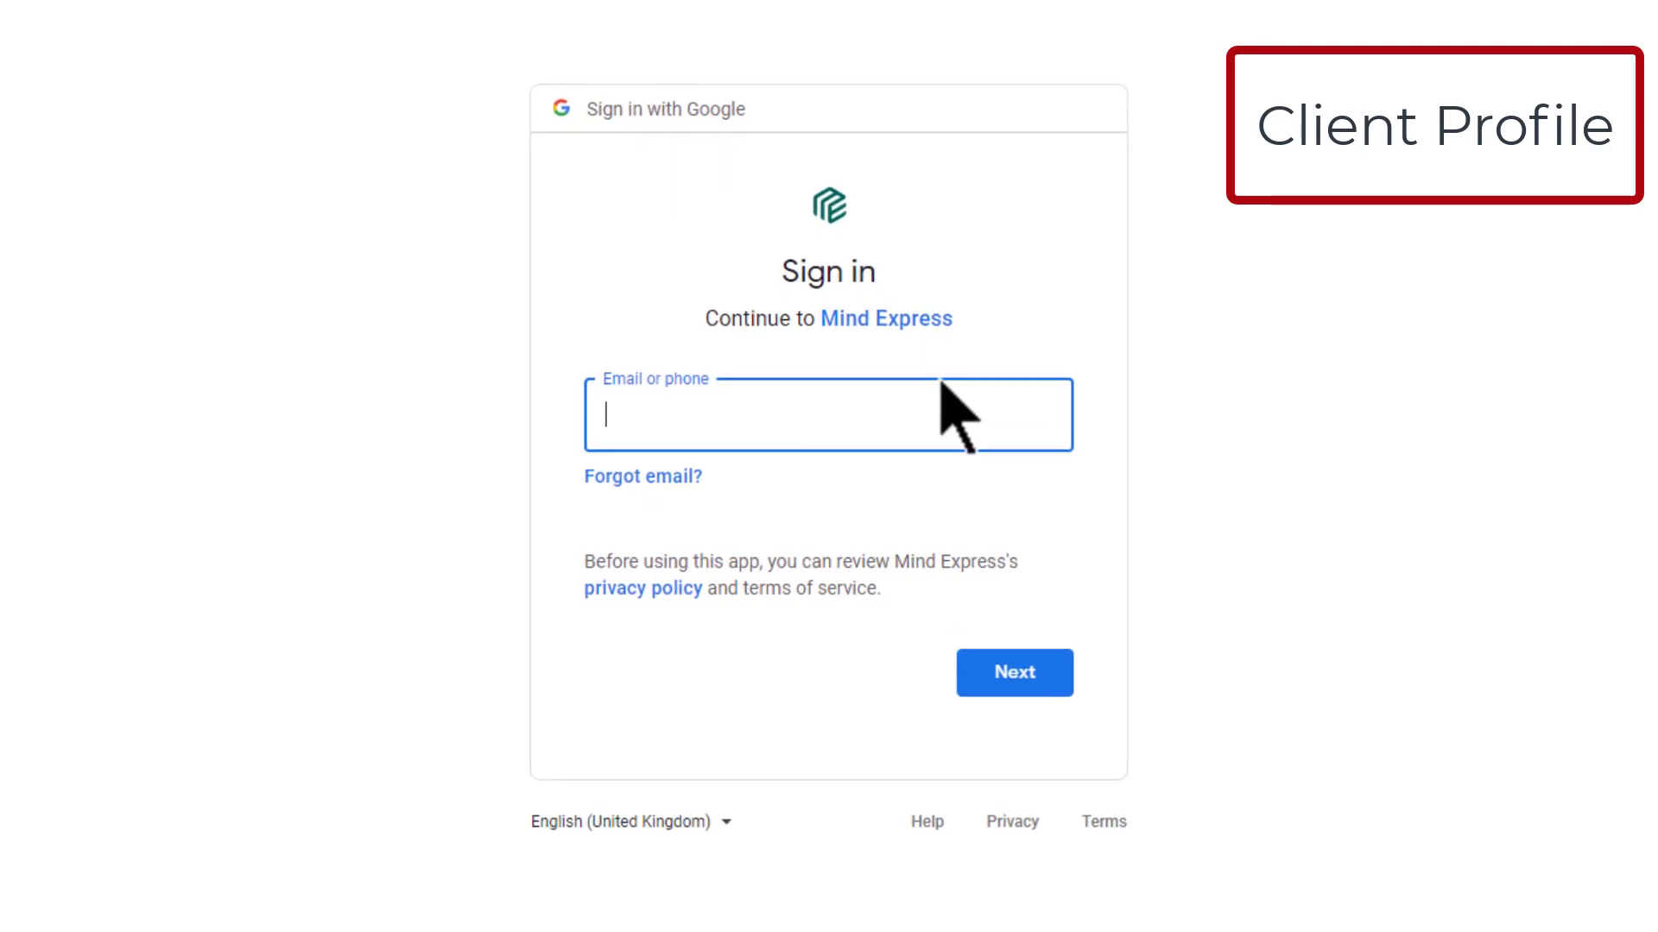
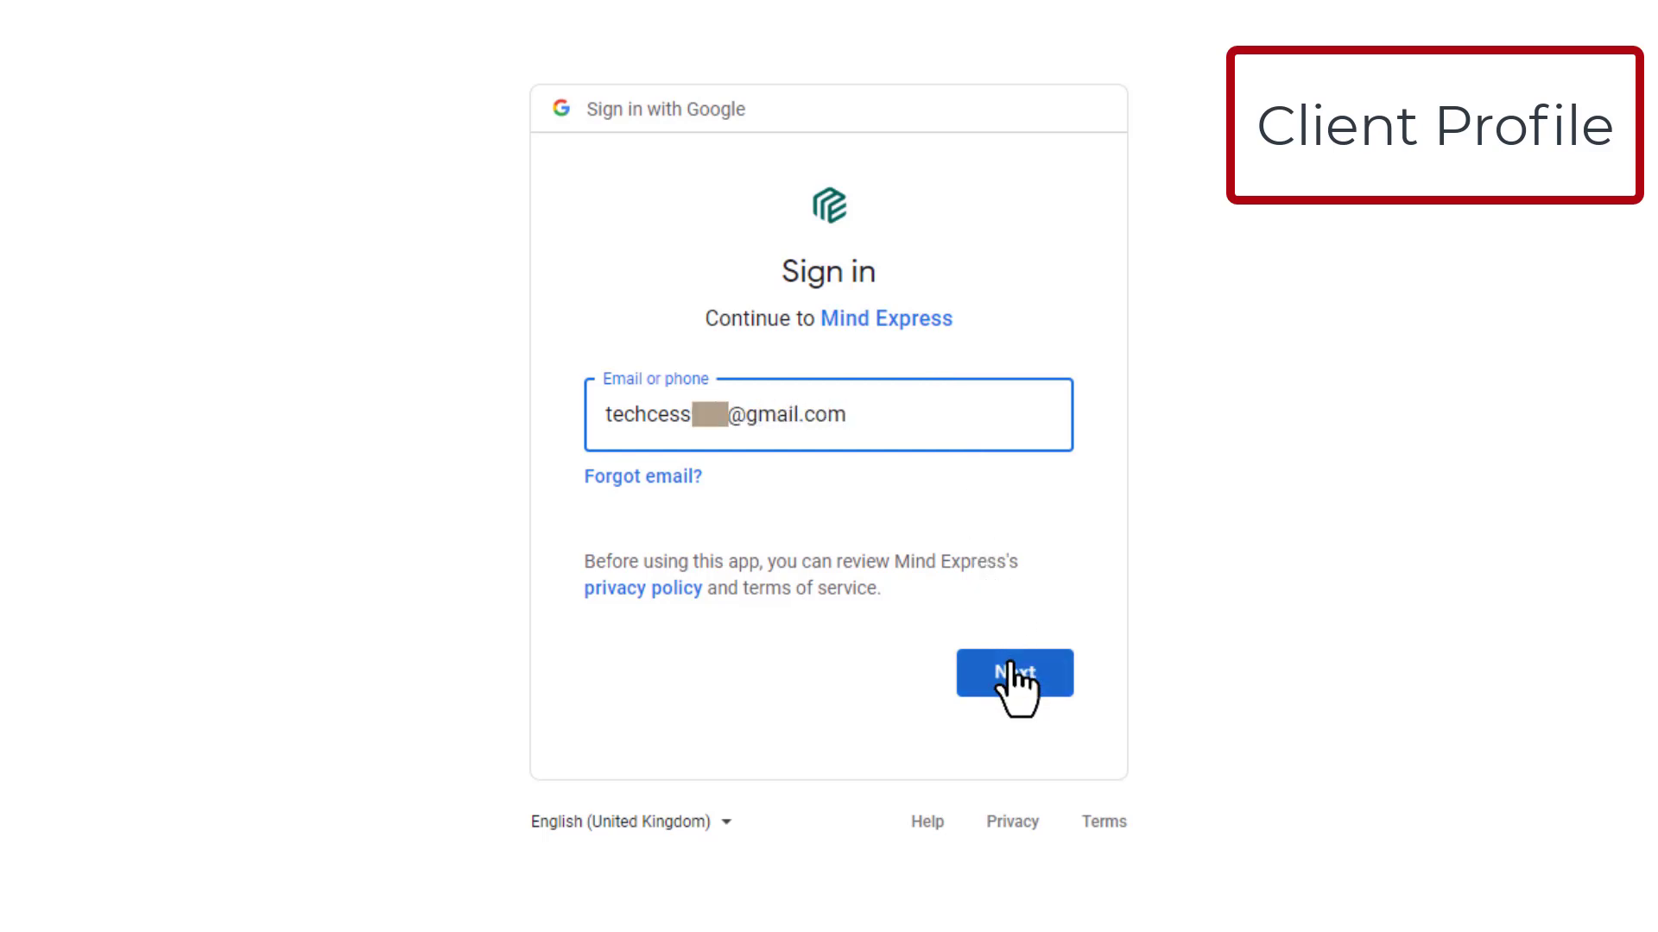
# Step: Sign in to Google and grant Mind Express all three Google Drive permissions
pyautogui.click(1015, 680)
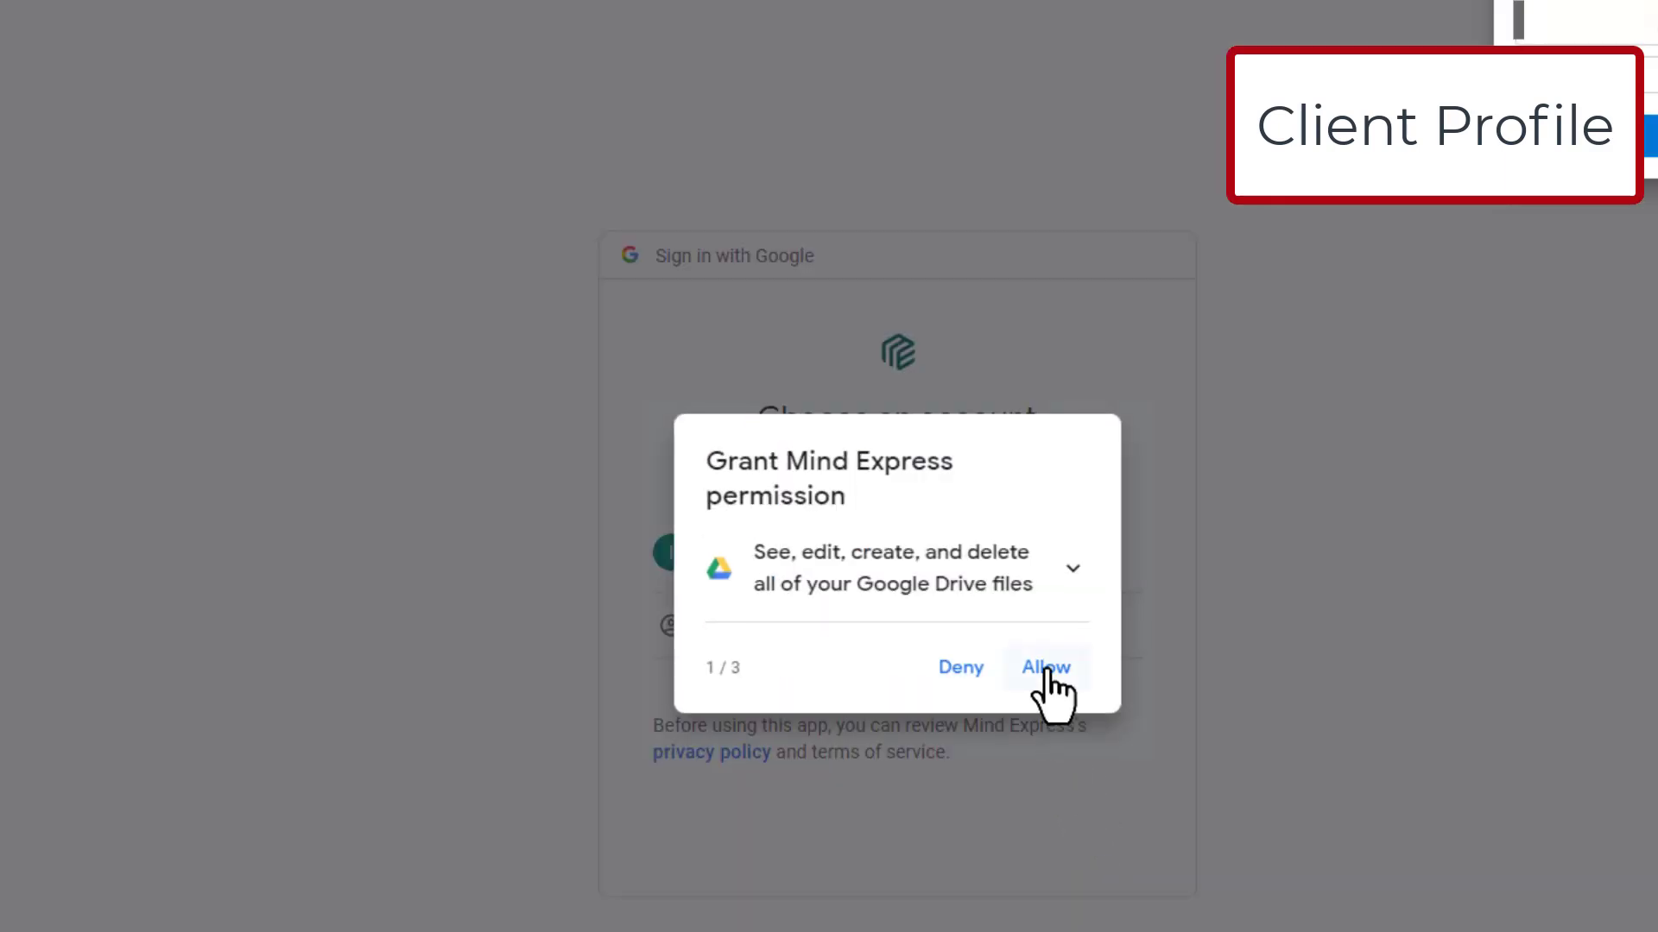
pyautogui.click(1047, 667)
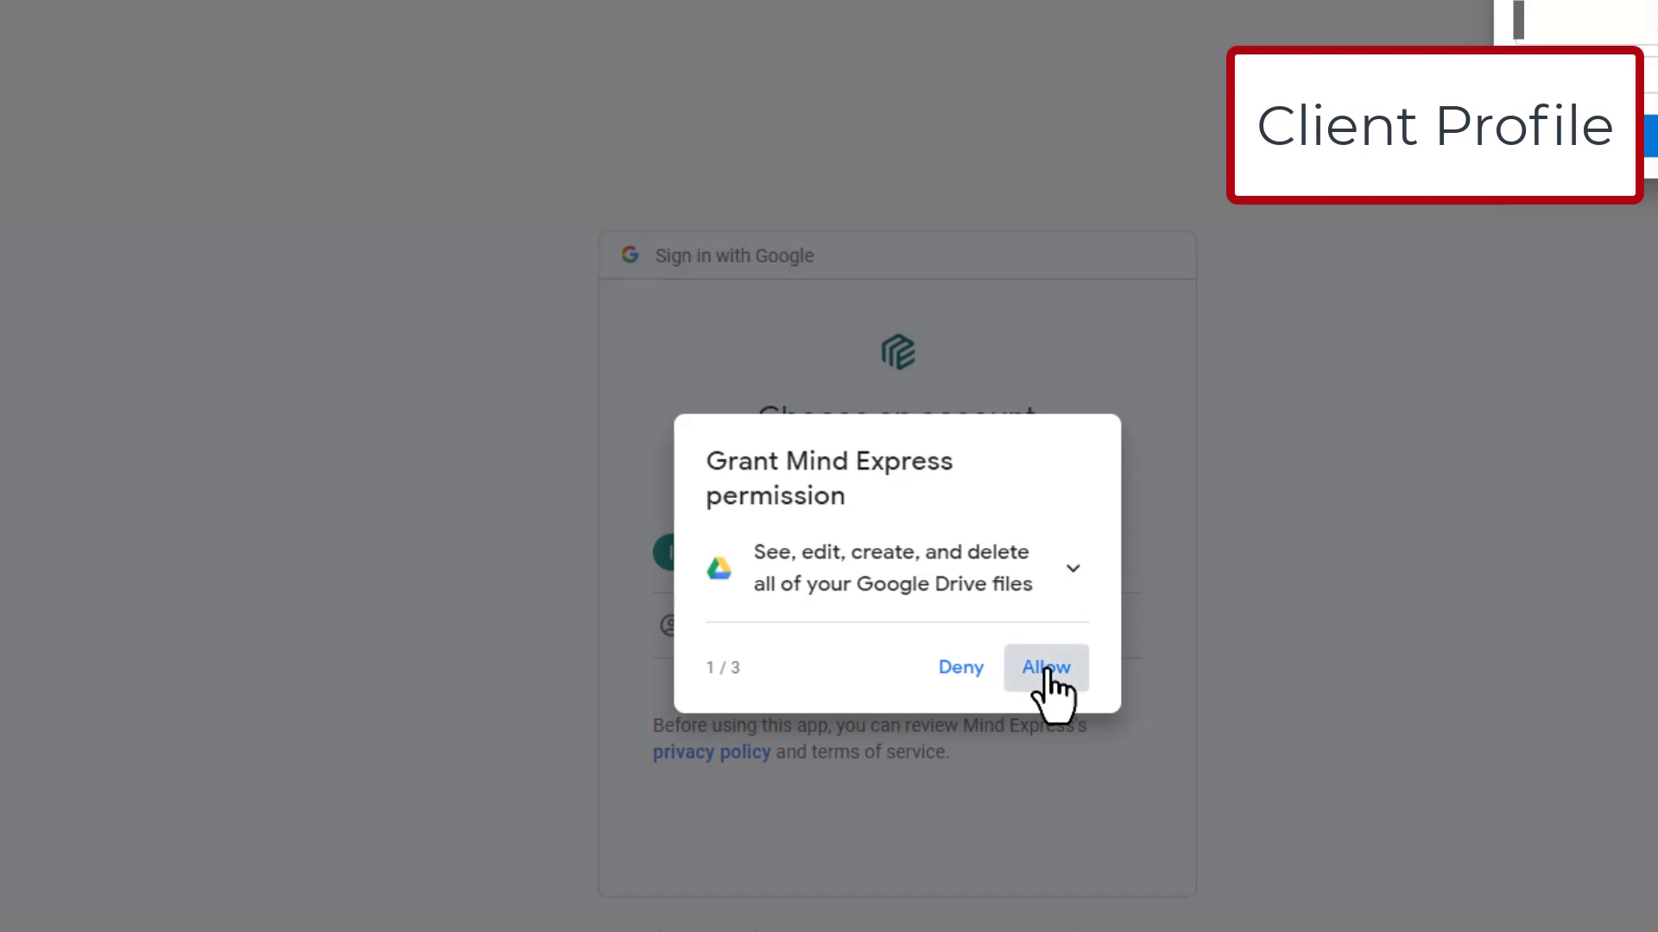
pyautogui.click(1046, 669)
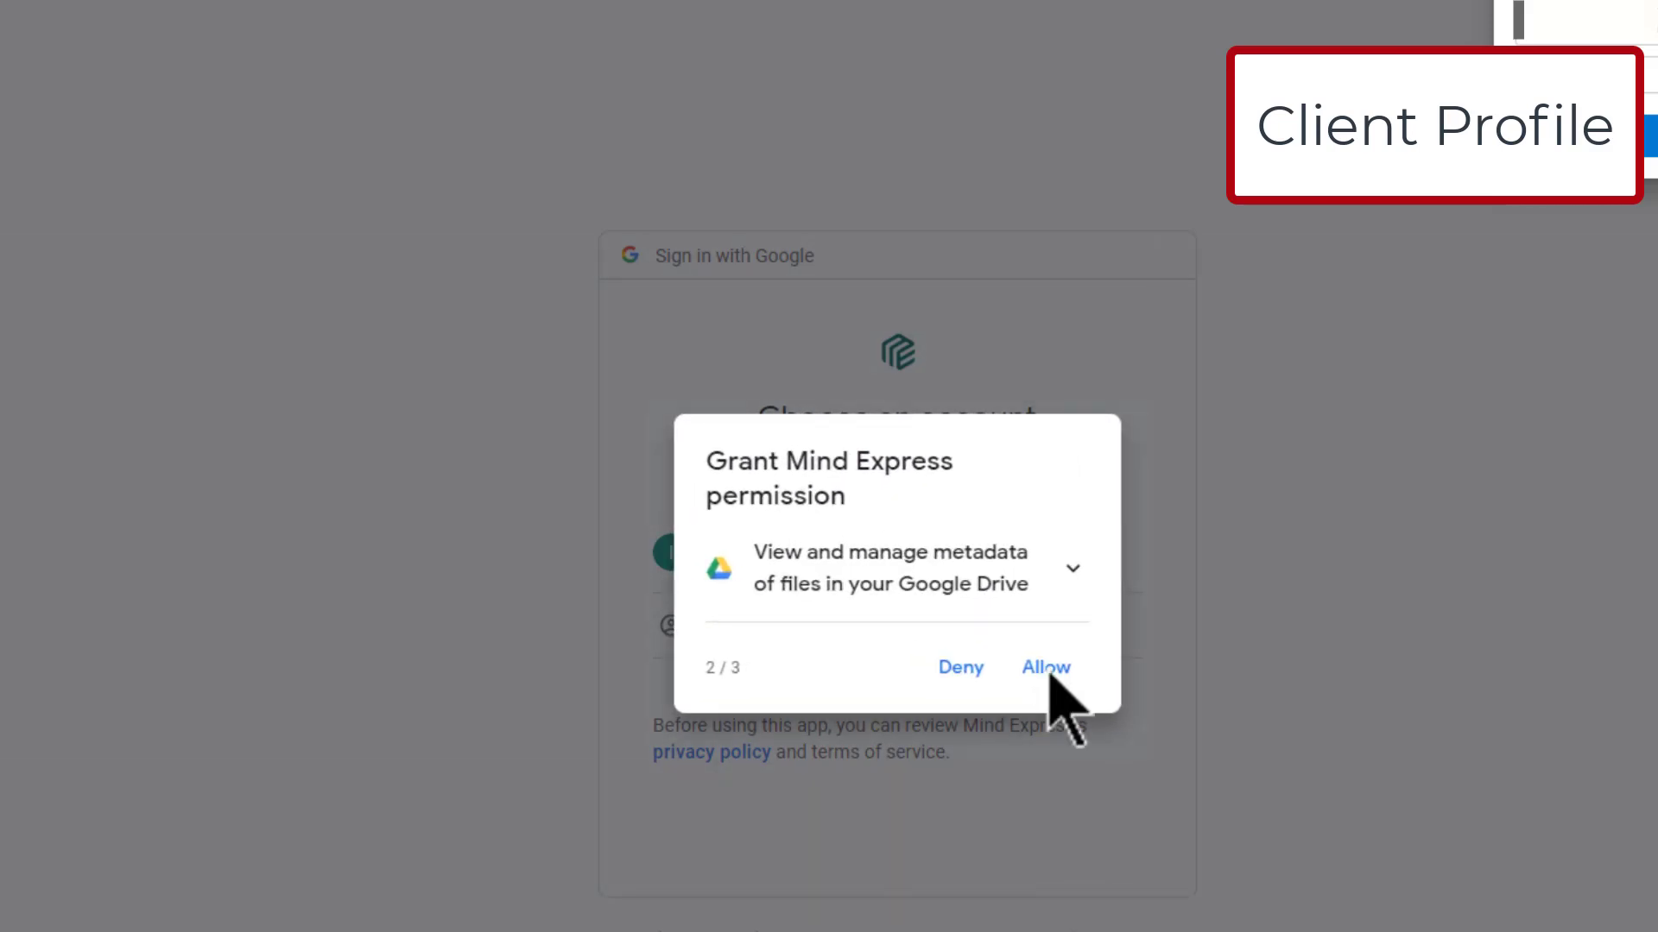
pyautogui.click(1048, 670)
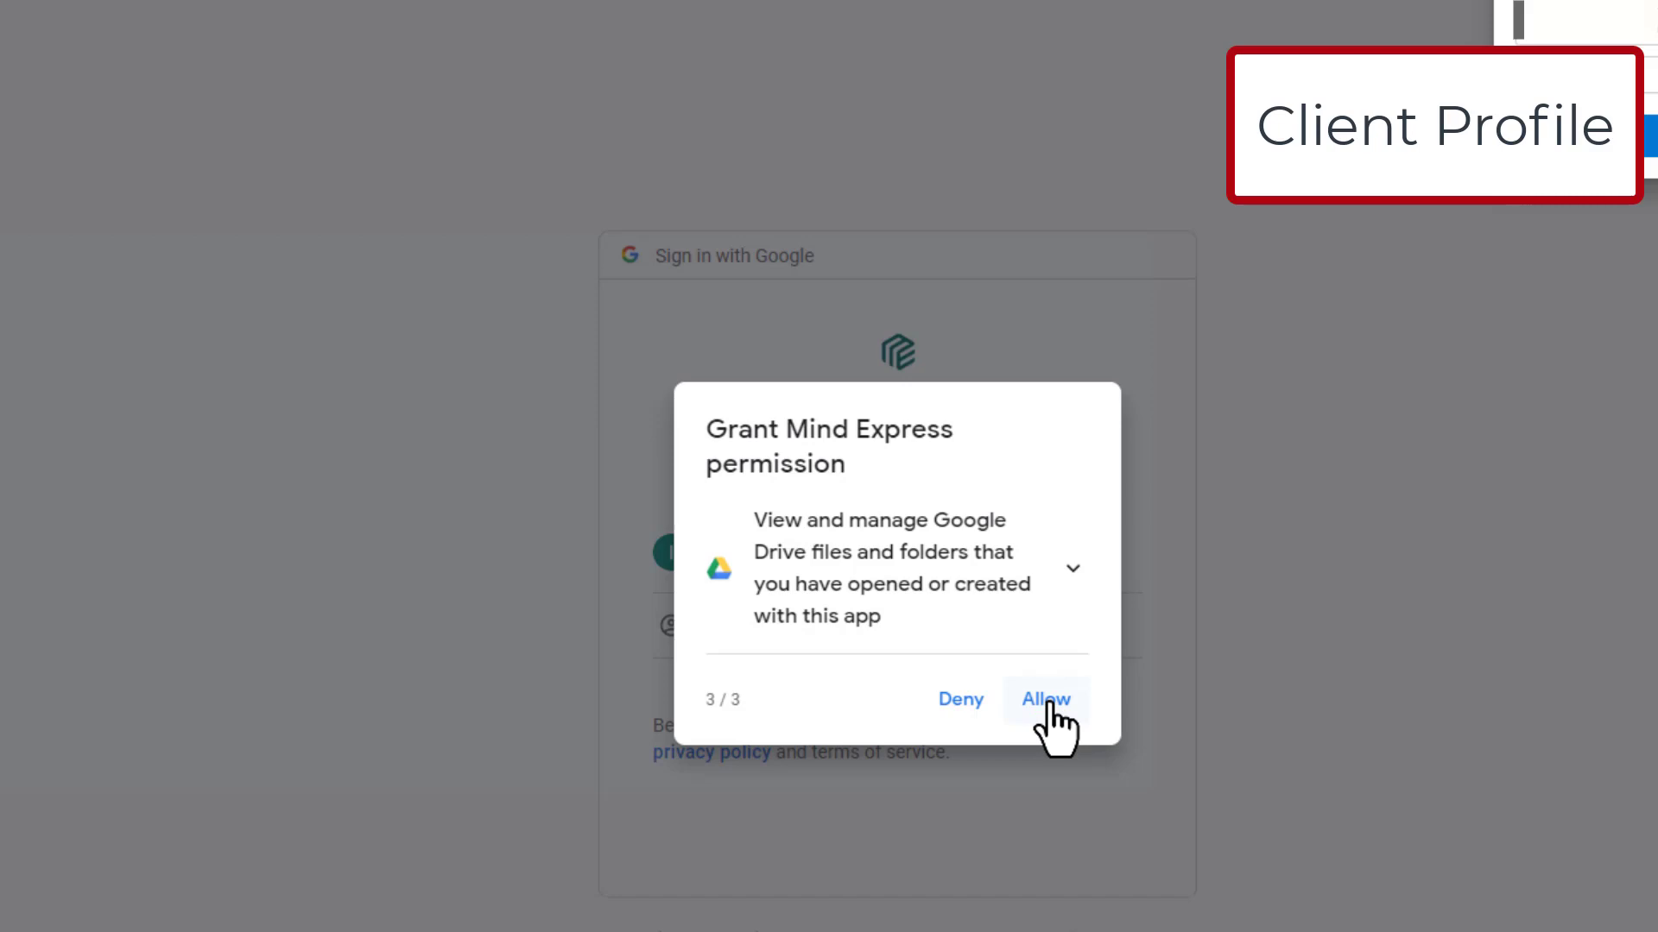
pyautogui.click(1050, 700)
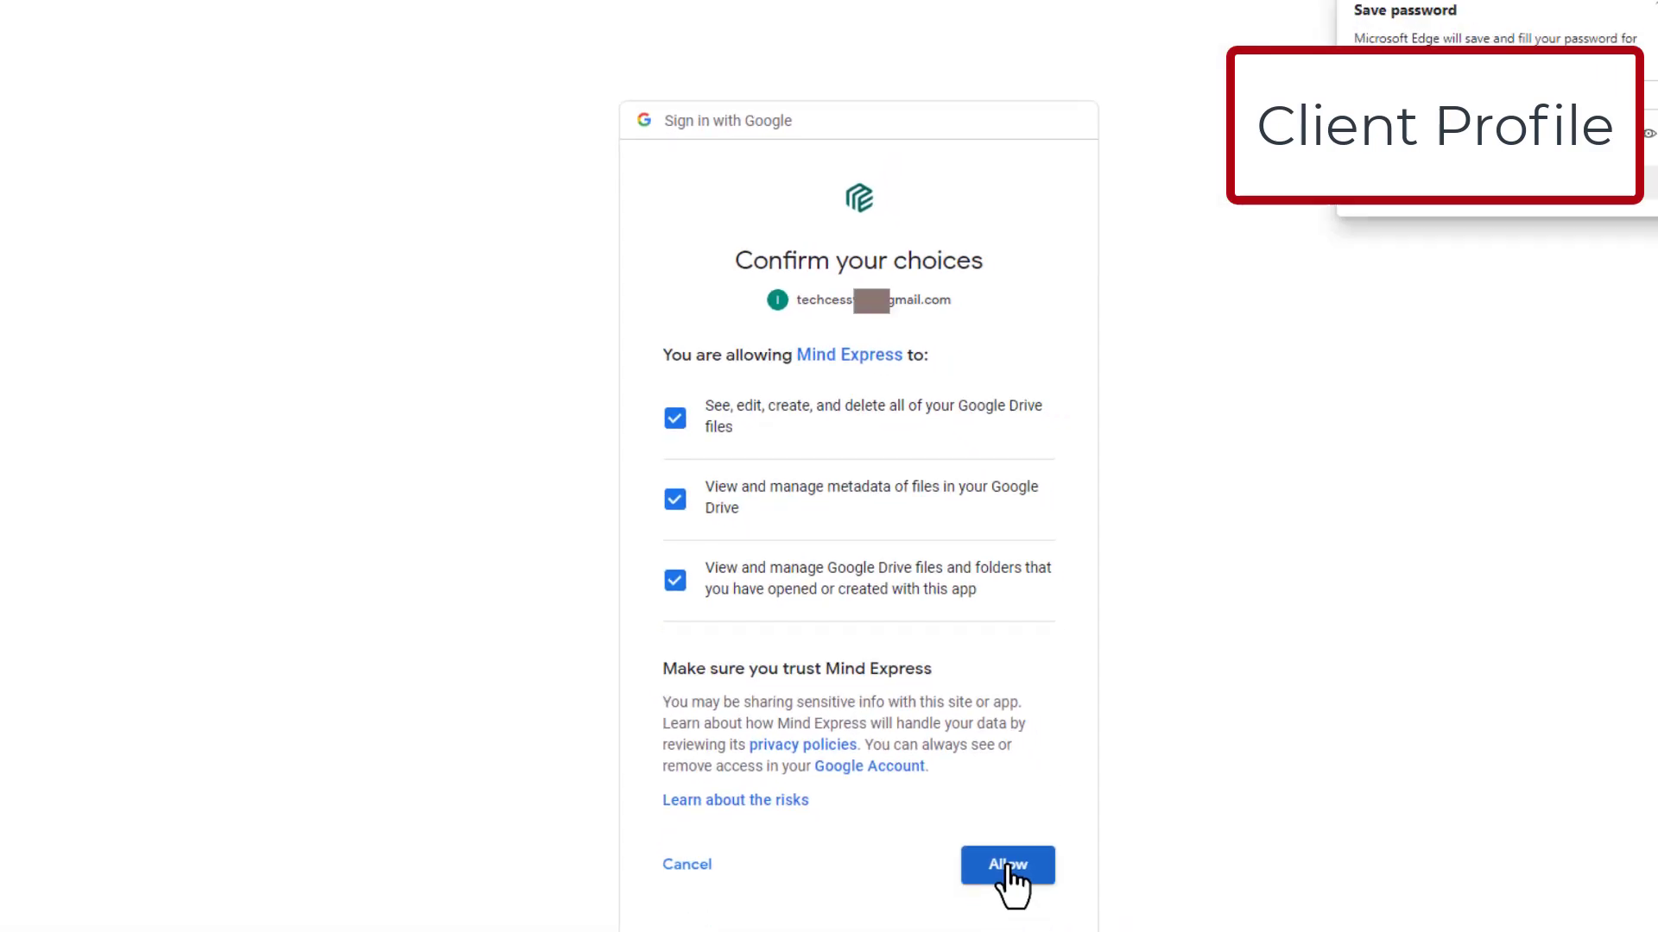
pyautogui.click(950, 773)
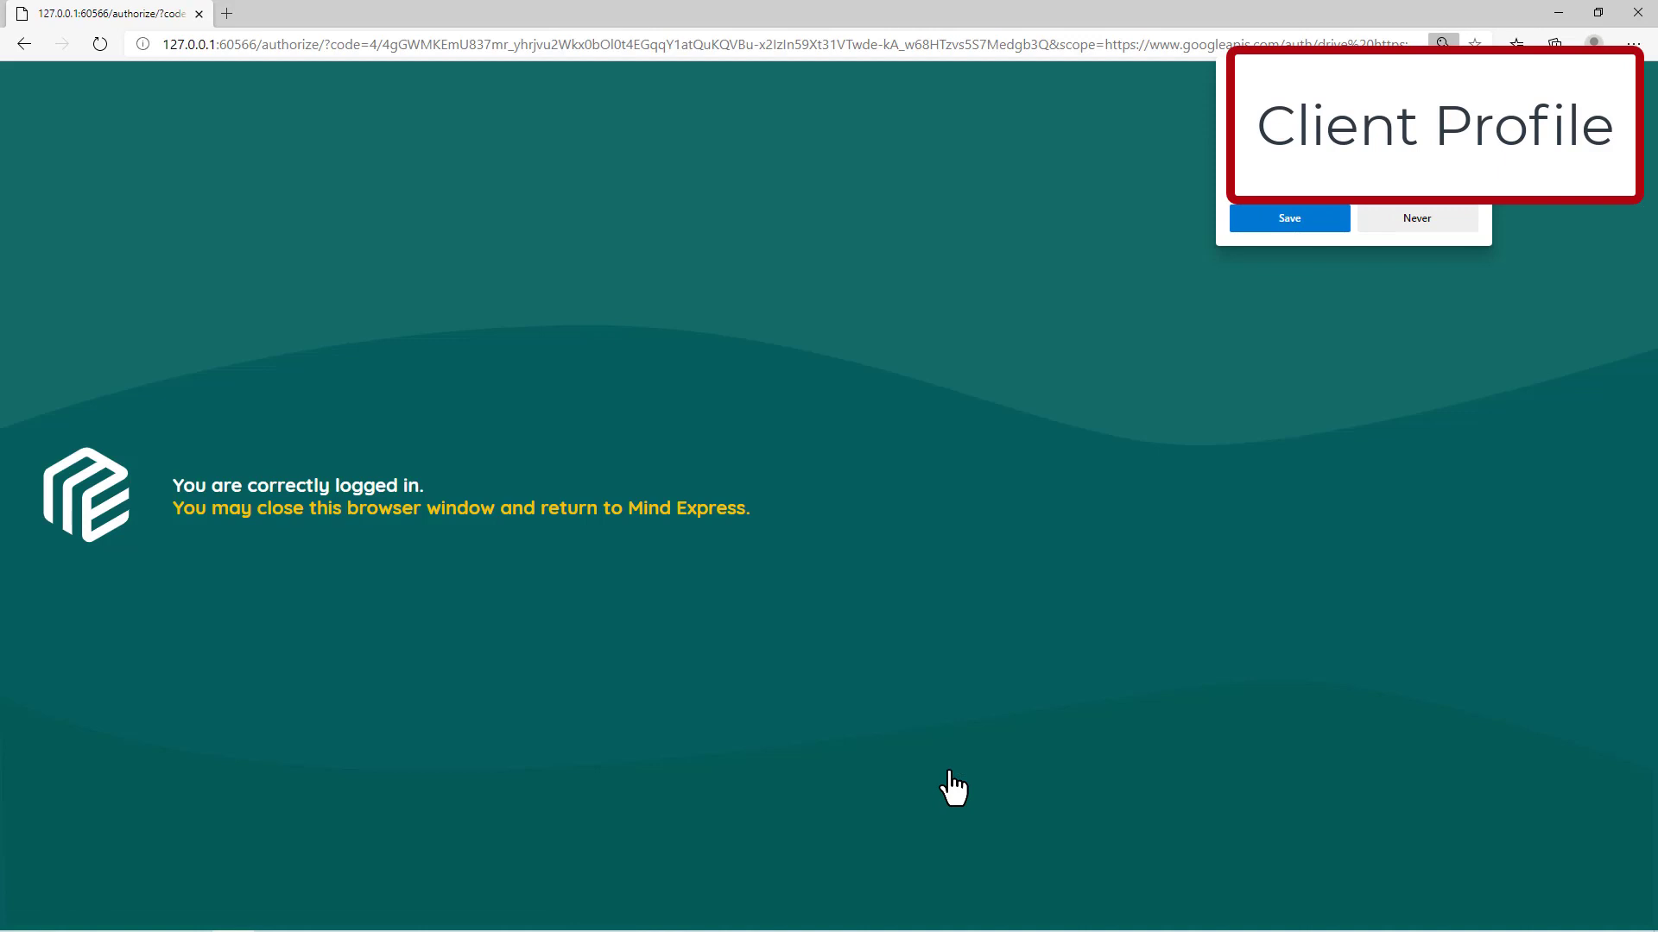
# Step: Close the browser and share the Client pagesets with a Google account for remote editing
pyautogui.click(1642, 16)
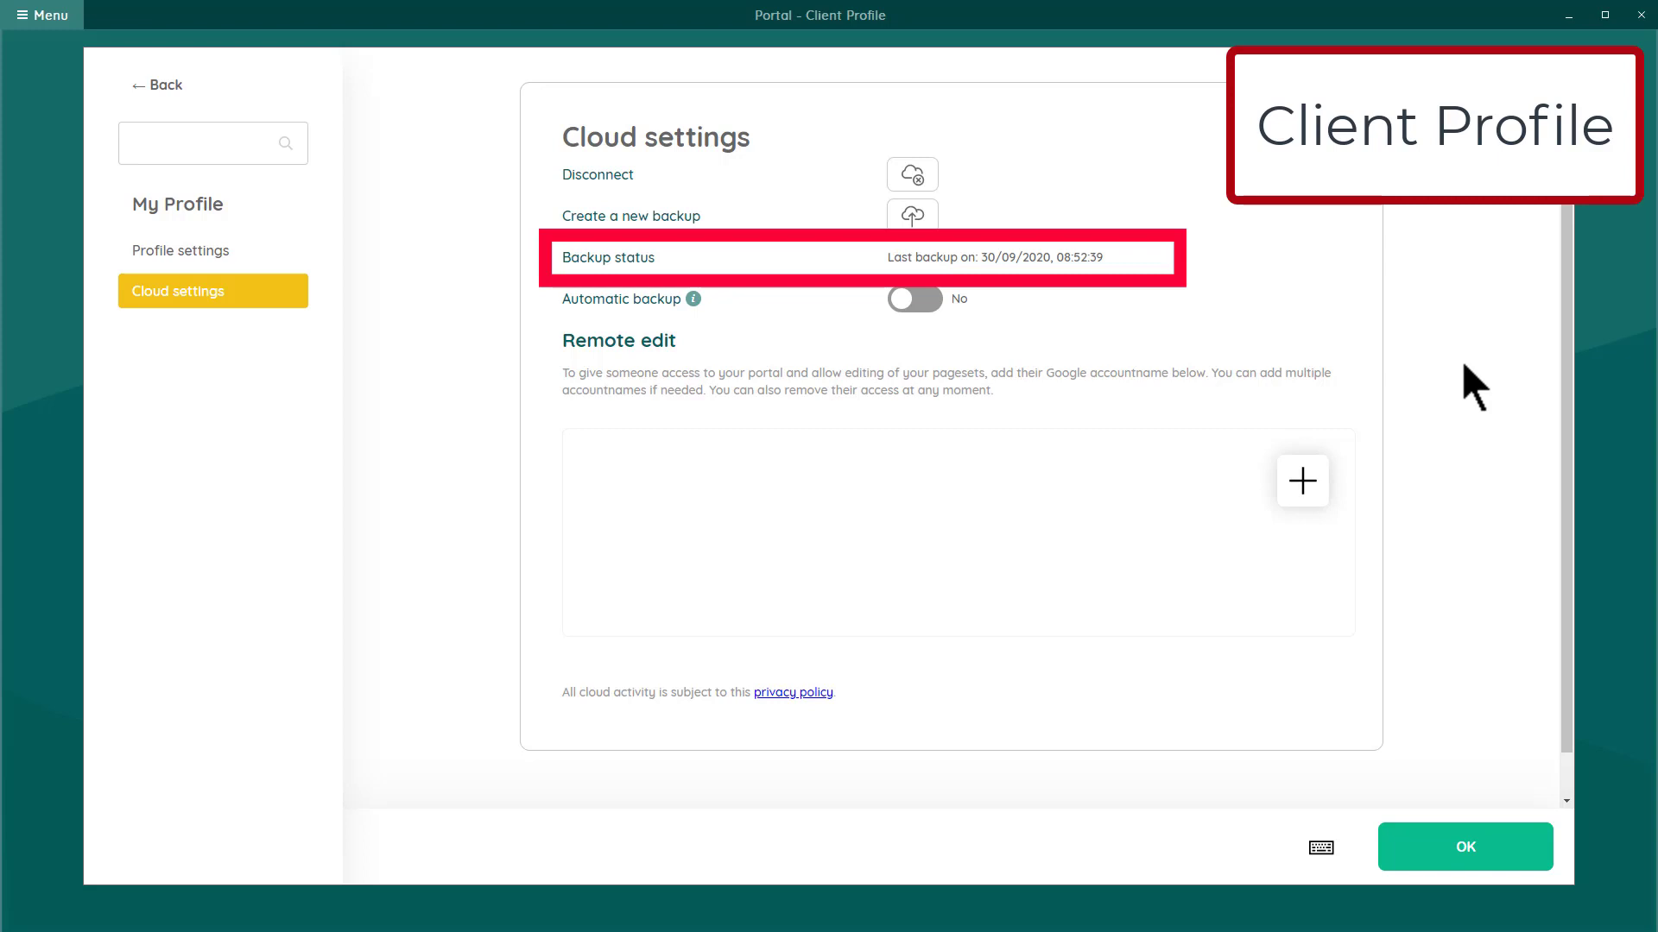
pyautogui.click(1304, 505)
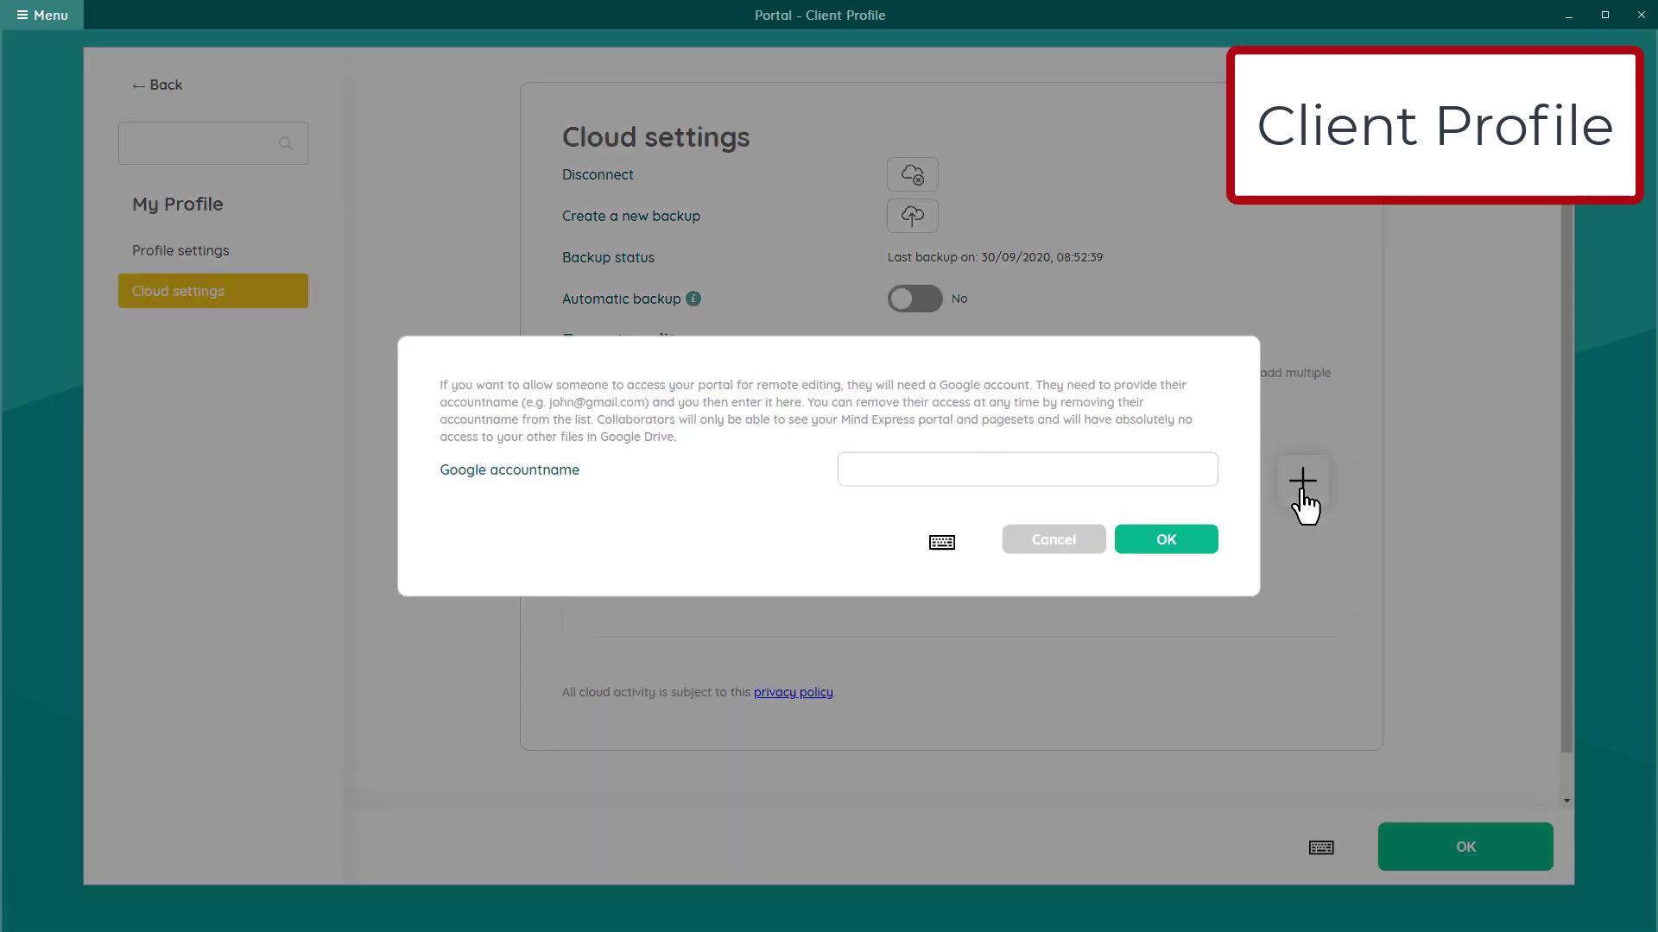
pyautogui.click(998, 475)
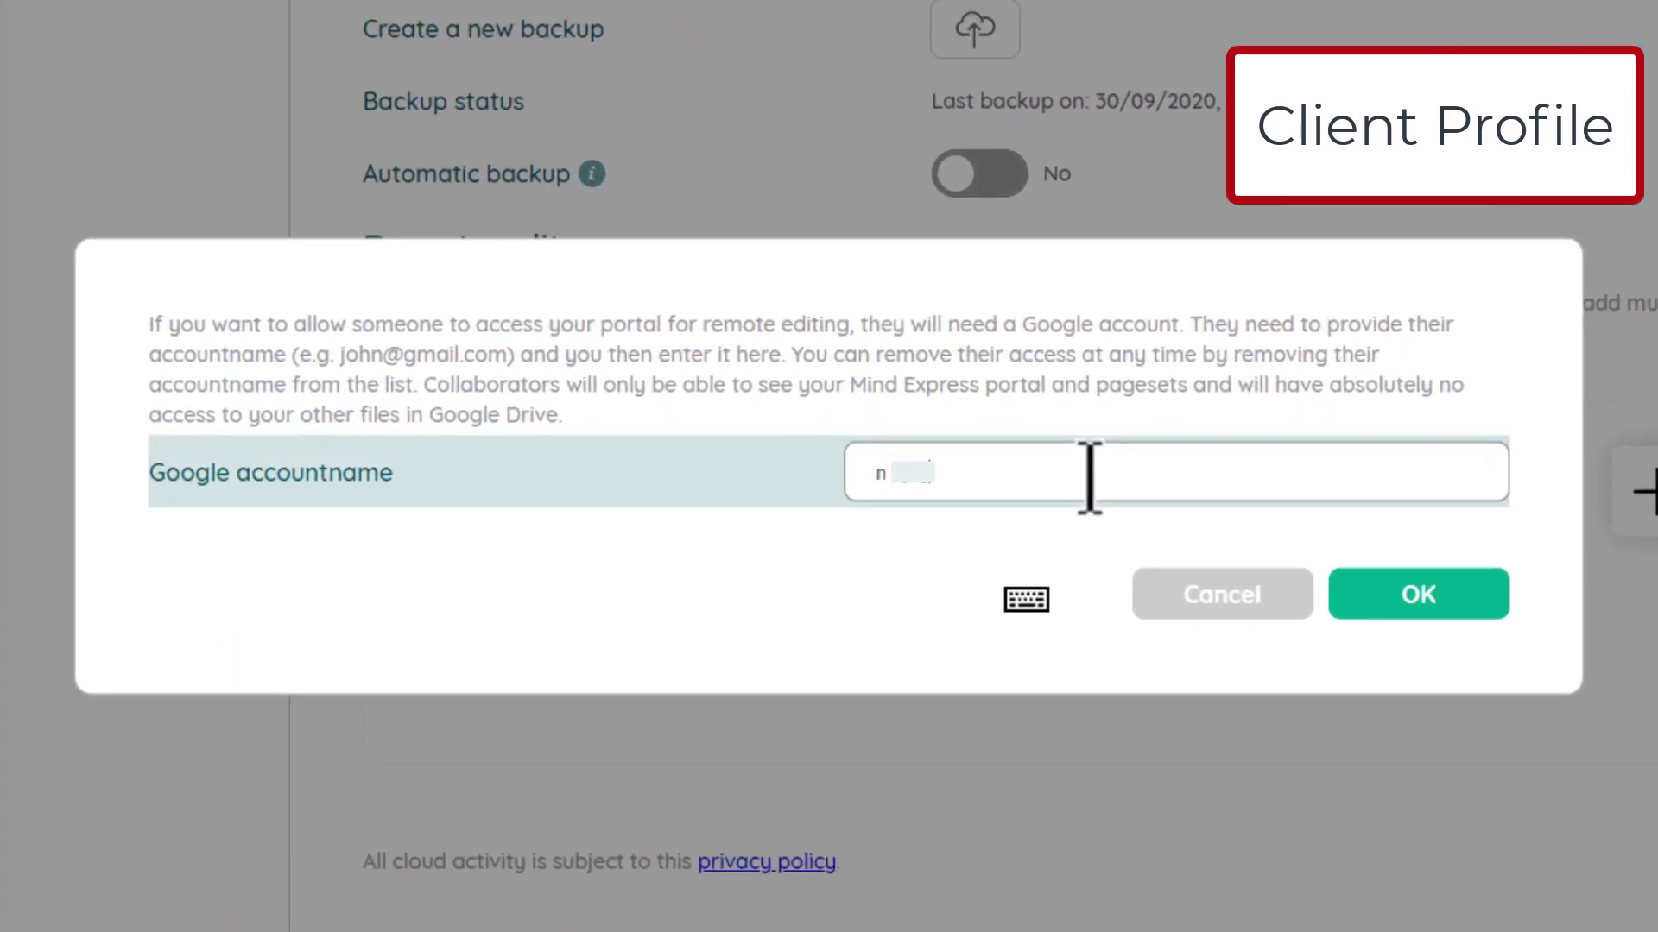
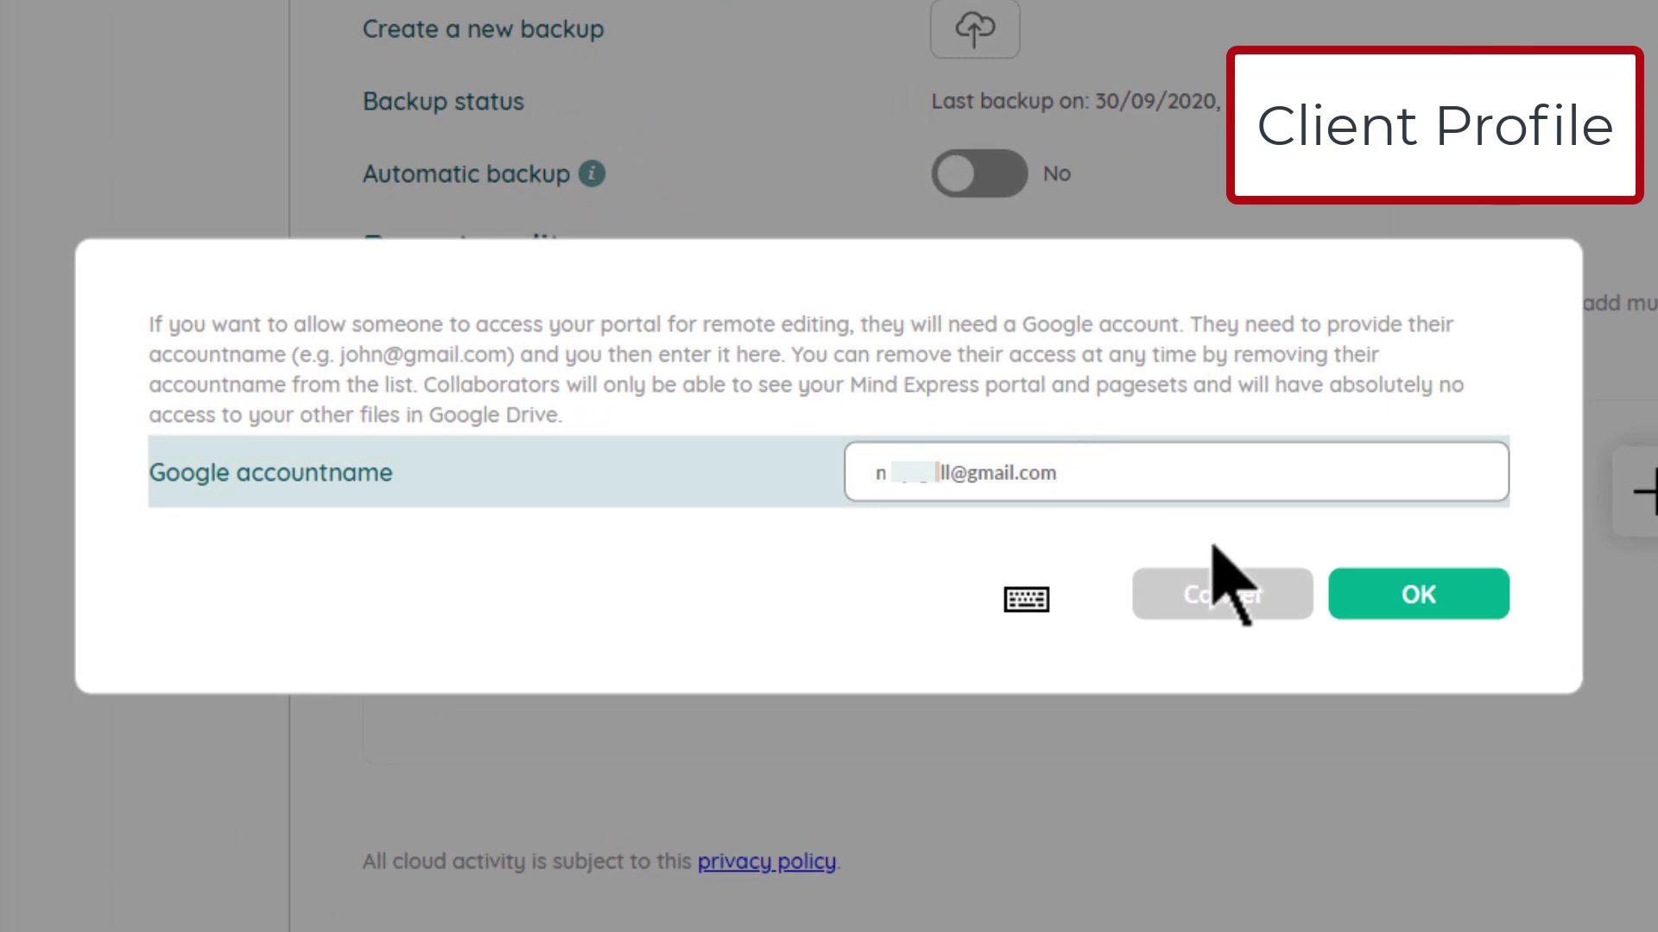
pyautogui.click(1410, 607)
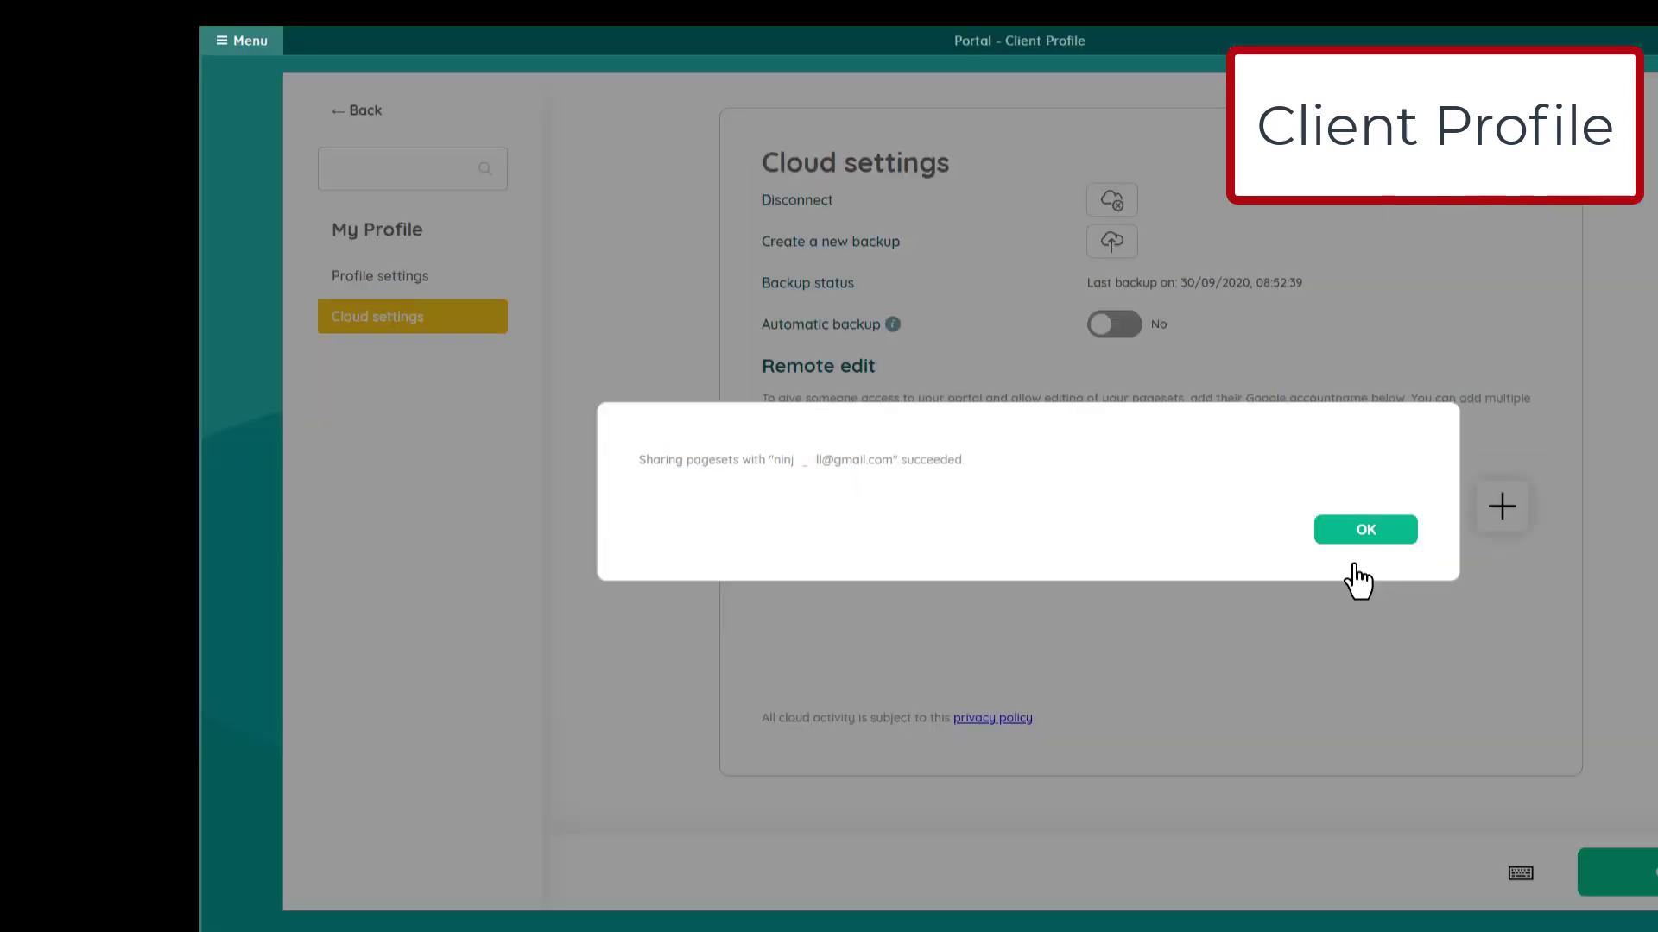
pyautogui.click(1370, 534)
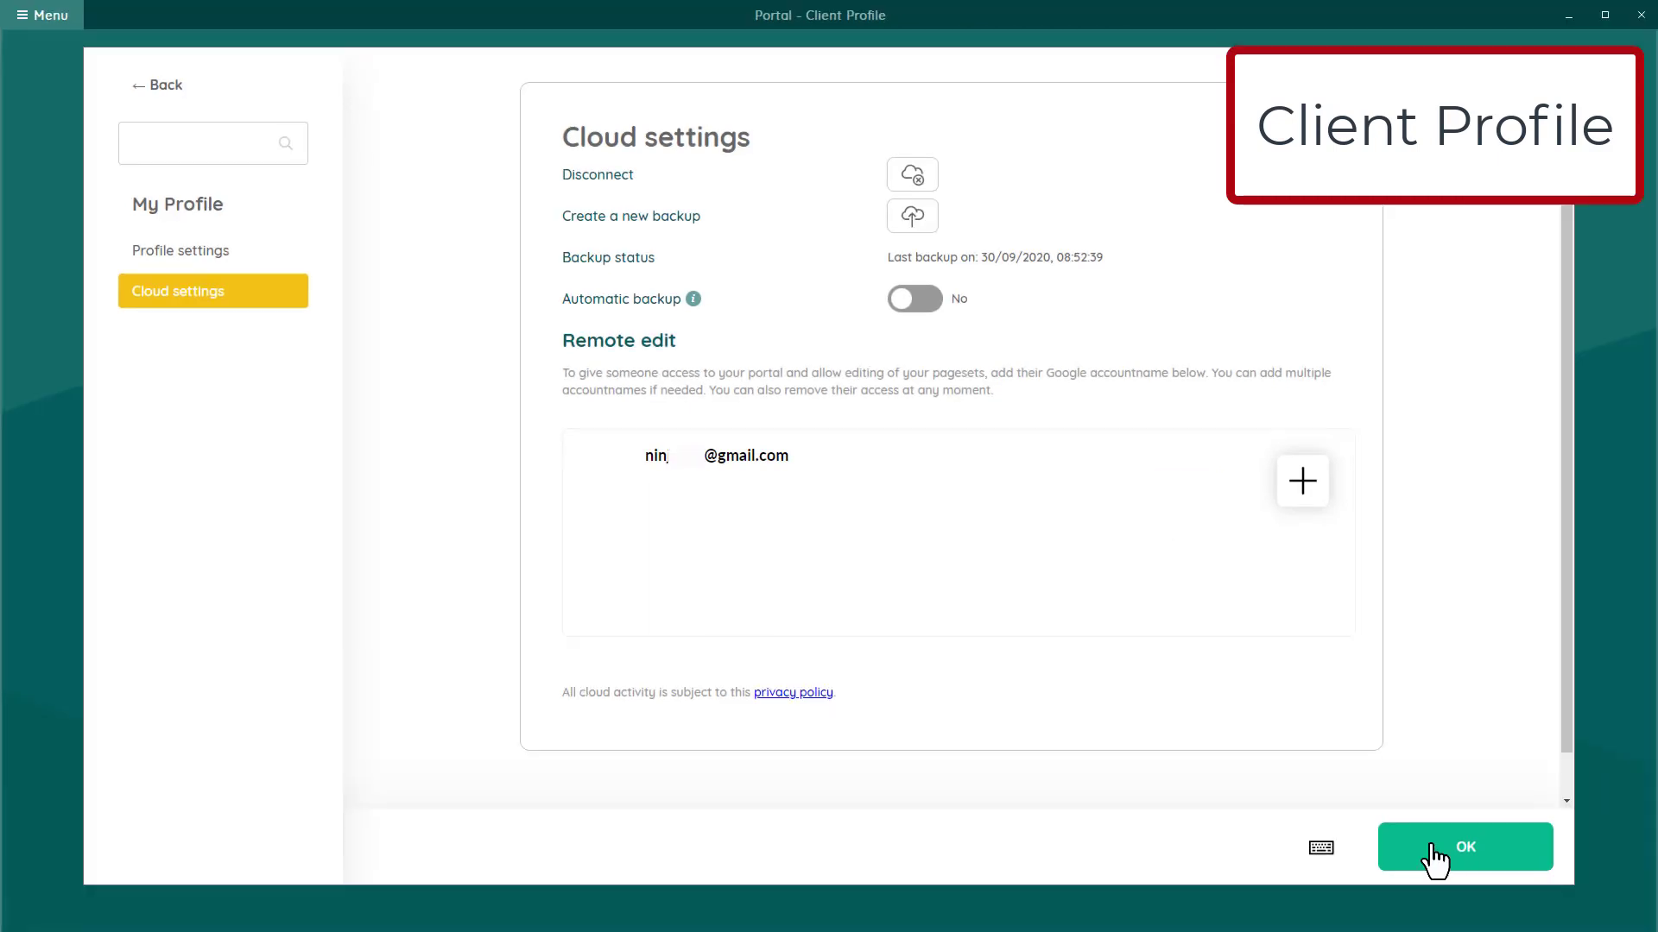
# Step: Close the profile settings and use Change user to return to profile selection
pyautogui.click(1435, 849)
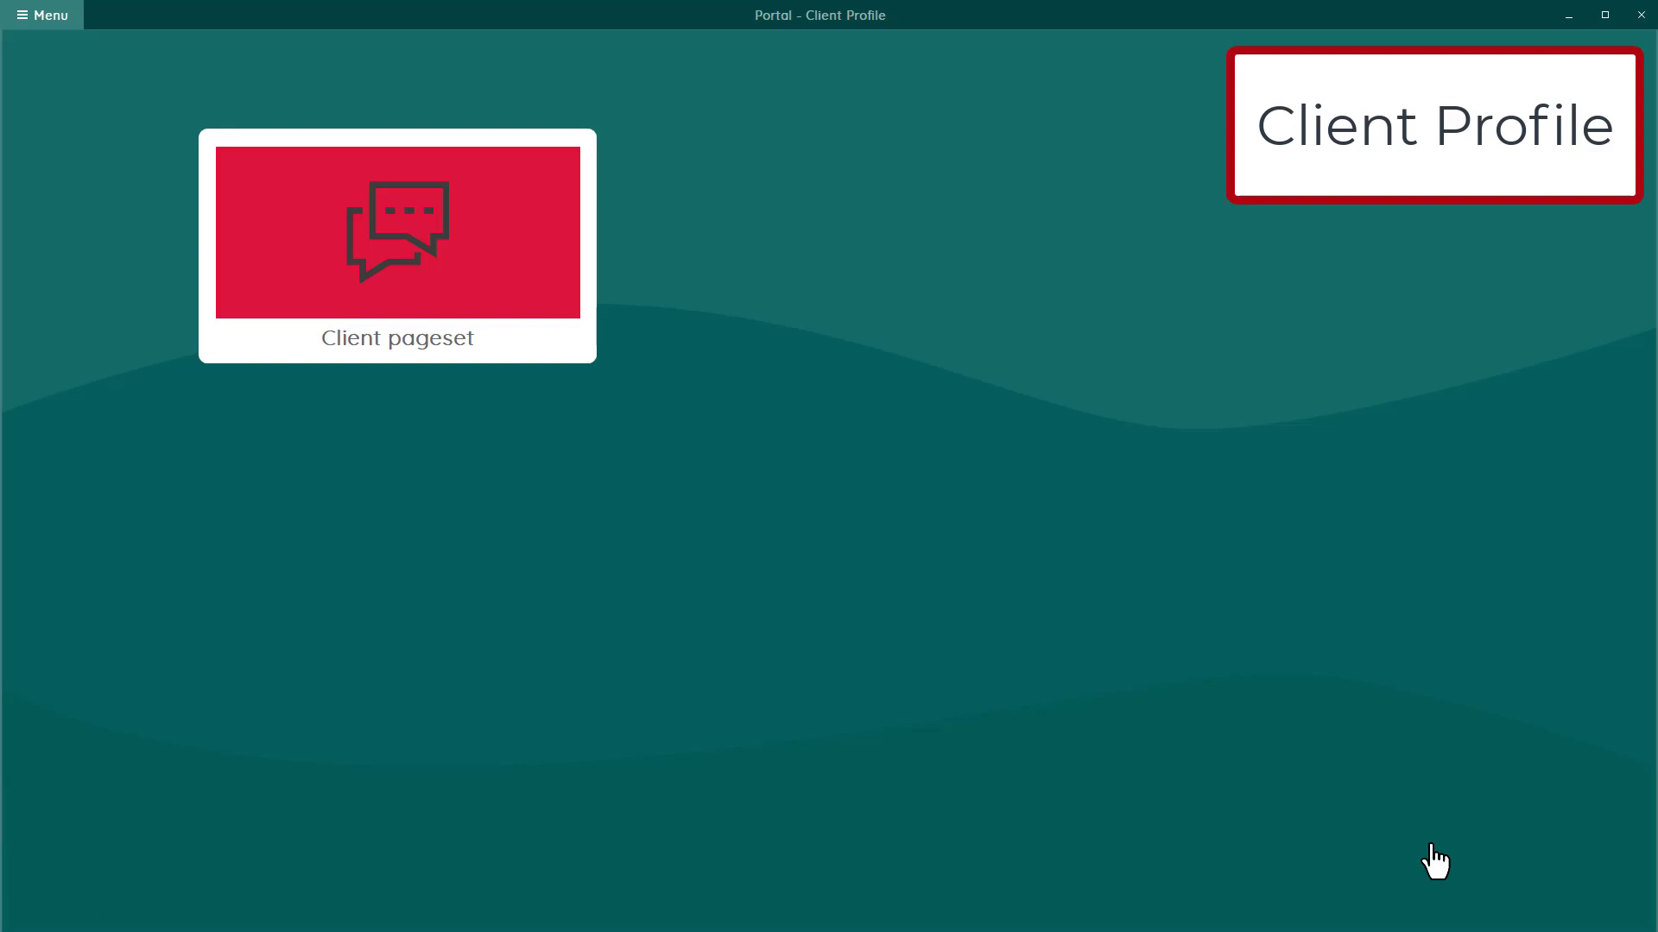
pyautogui.click(47, 16)
pyautogui.click(104, 922)
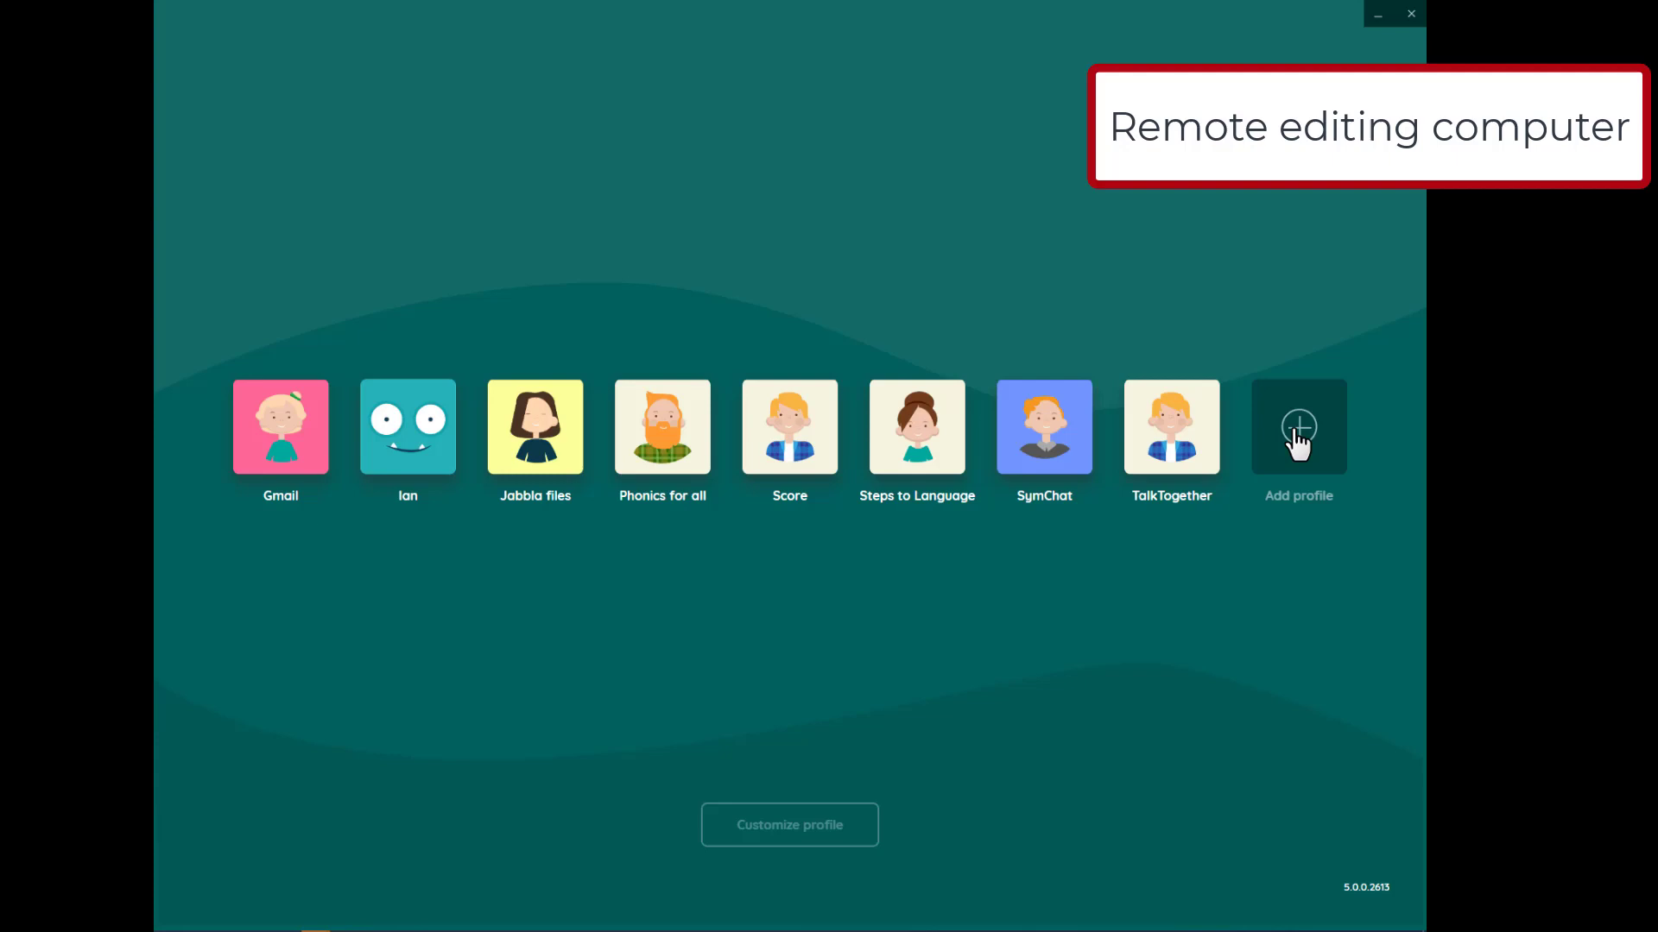
# Step: Start a new remote edit profile signed in with Google
pyautogui.click(1299, 433)
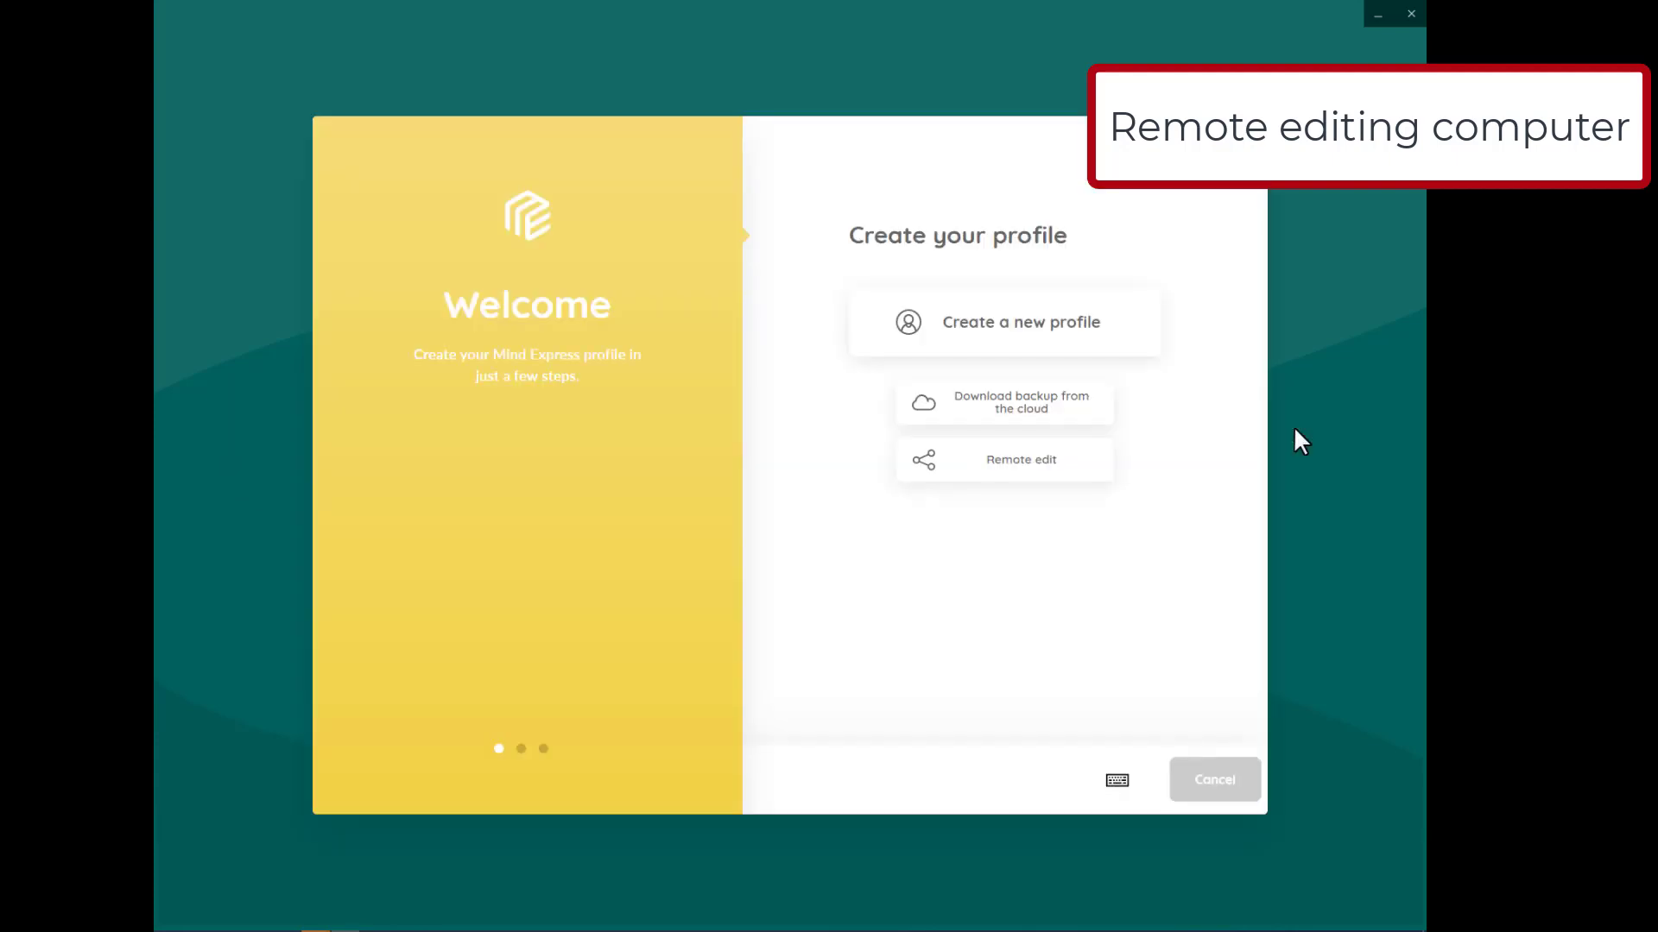
pyautogui.click(1013, 470)
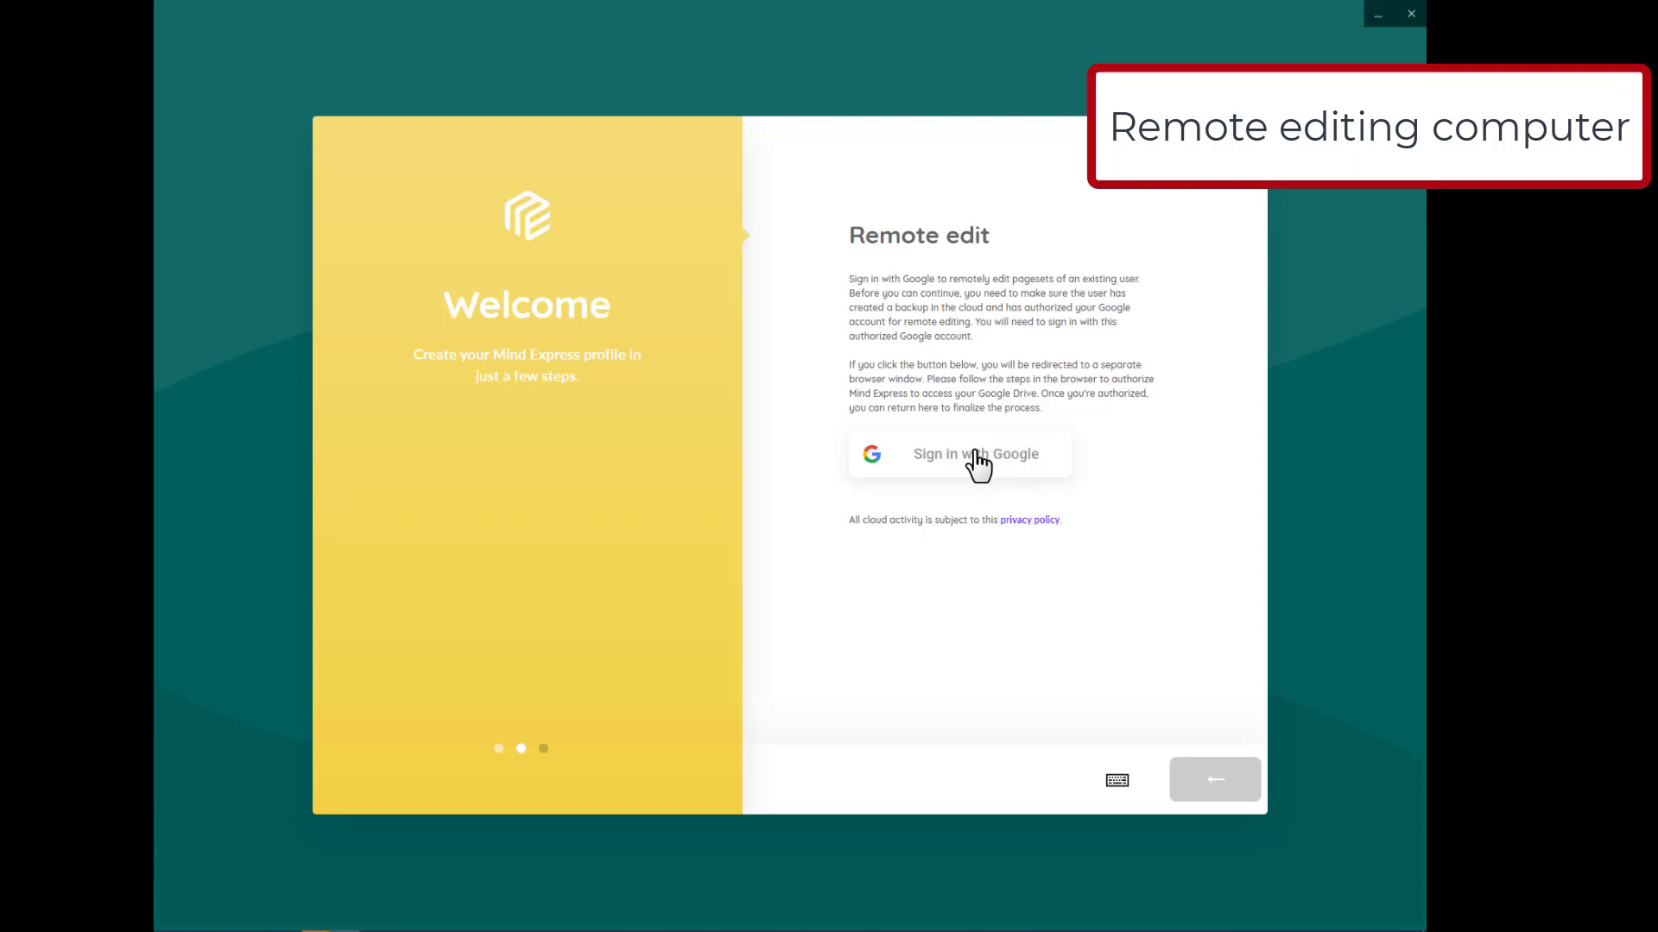
pyautogui.click(979, 467)
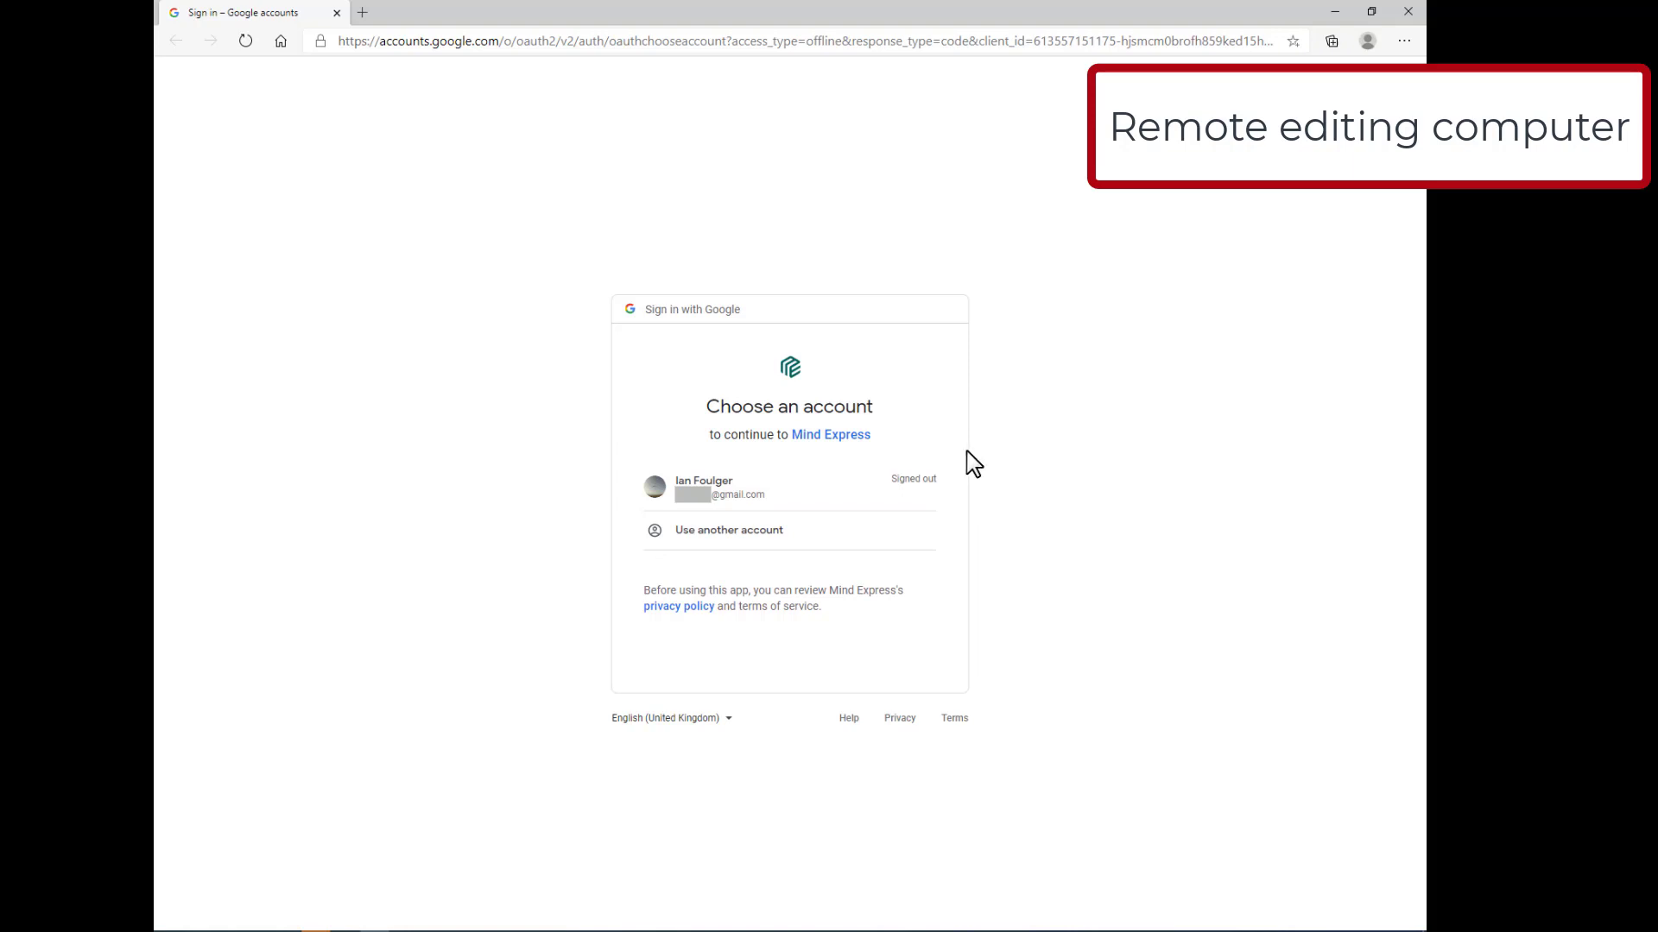
# Step: Choose the Google account, enter its password, and allow all three Drive permissions
pyautogui.click(742, 506)
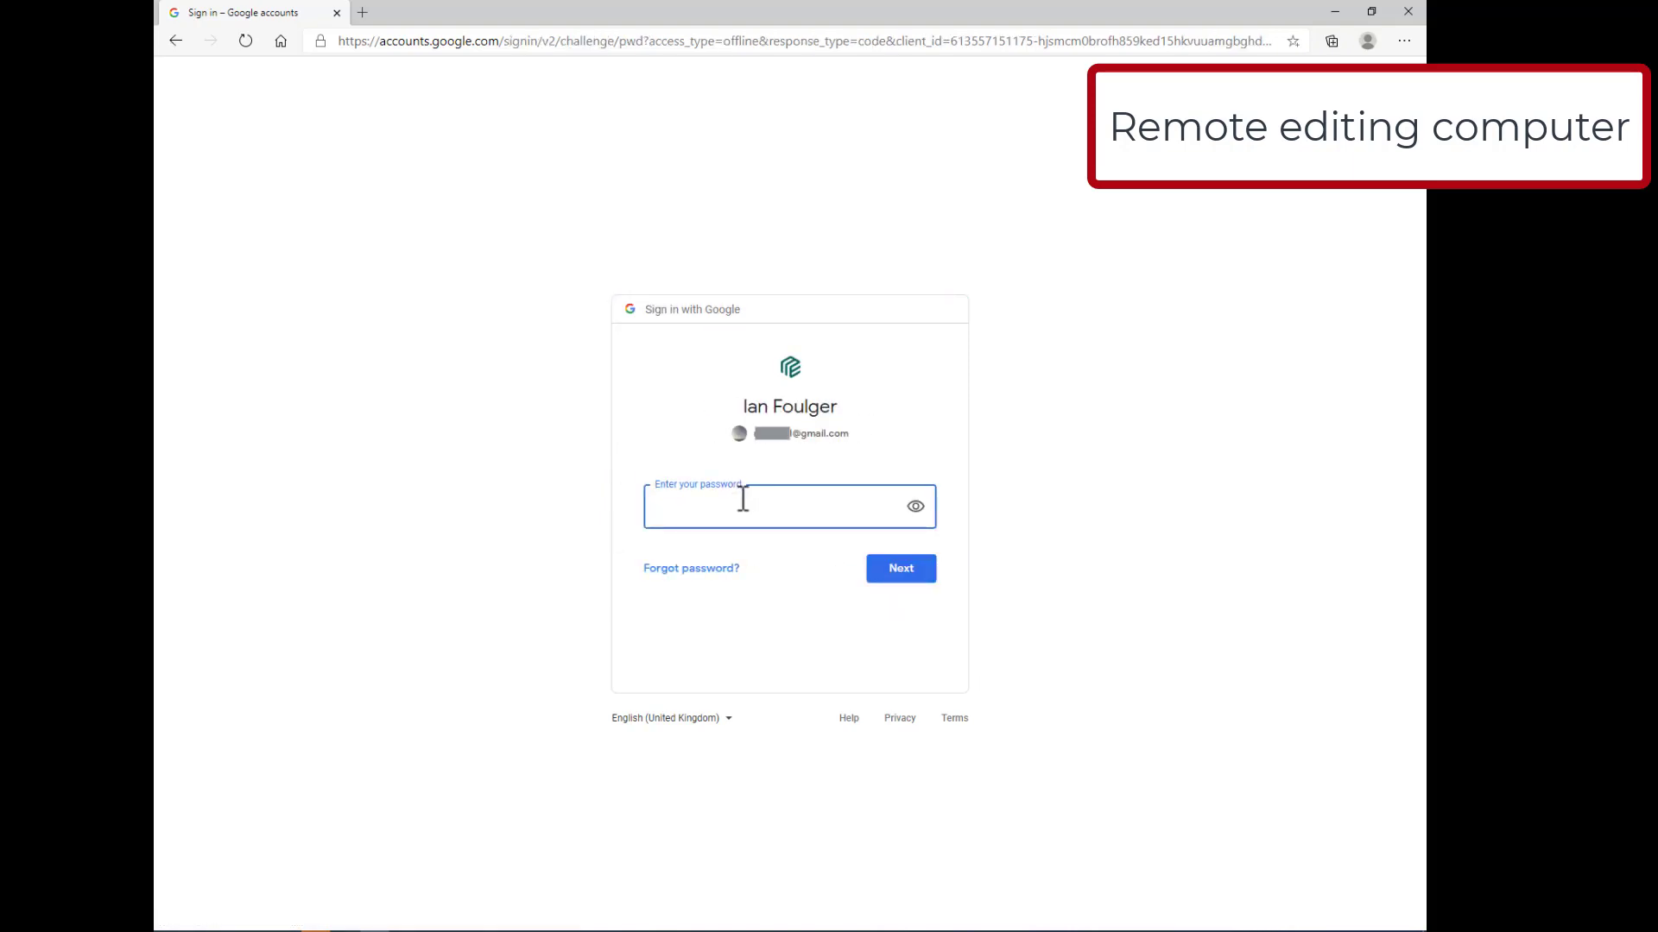
pyautogui.write('•••••••••••')
pyautogui.click(891, 570)
pyautogui.click(895, 571)
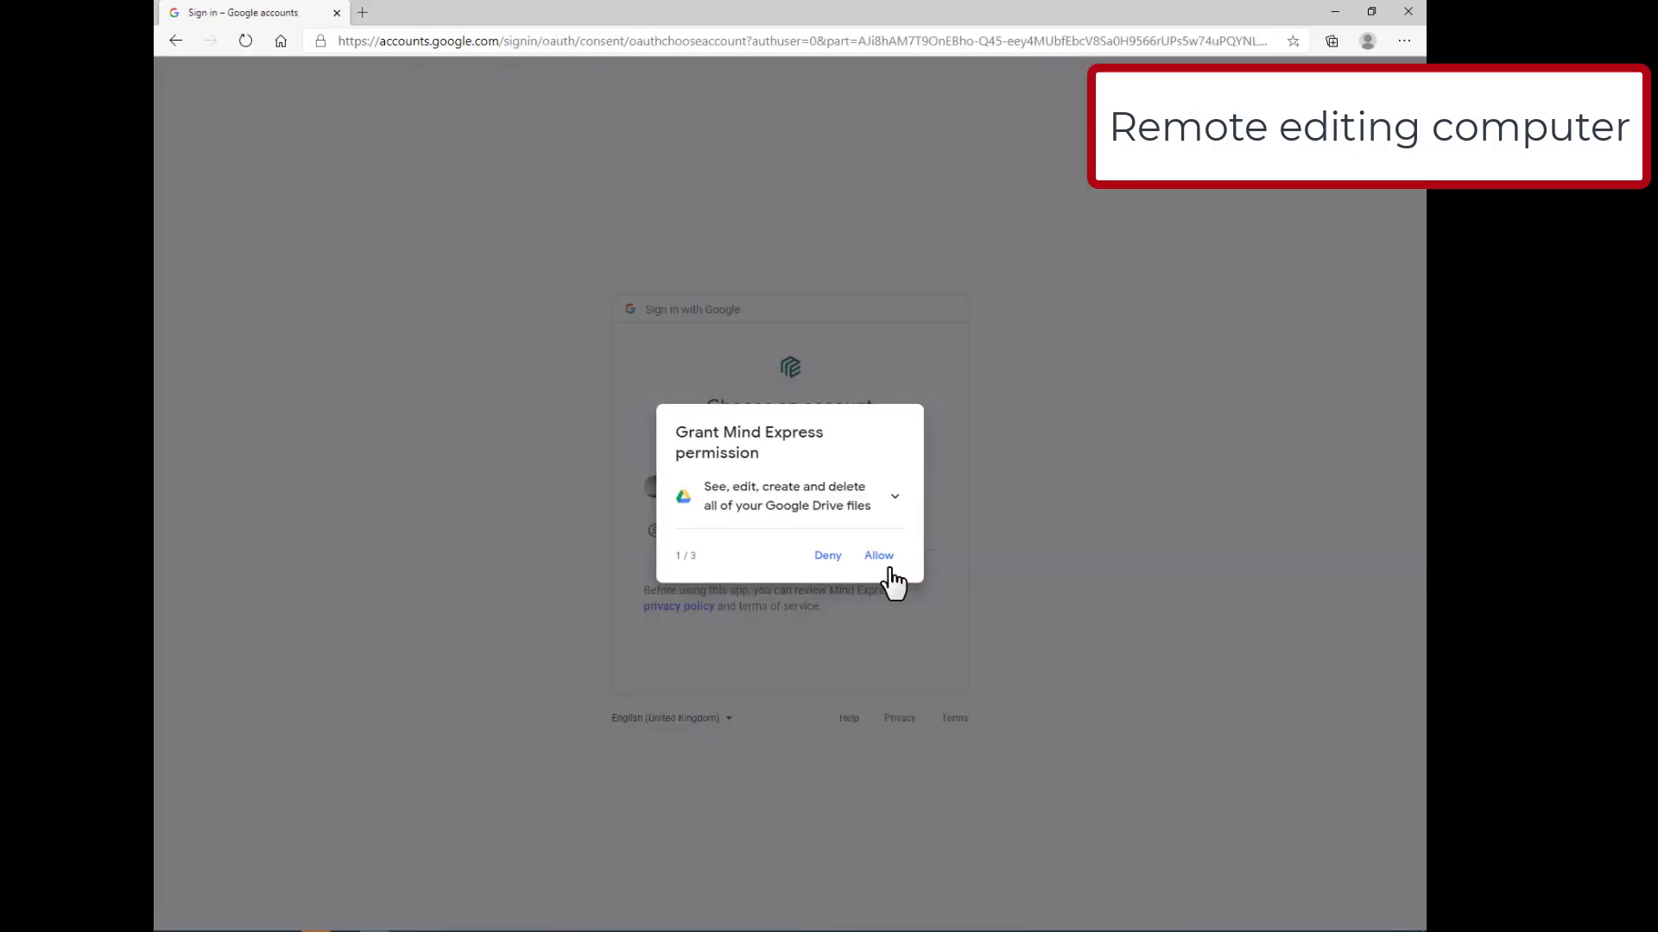
pyautogui.click(880, 558)
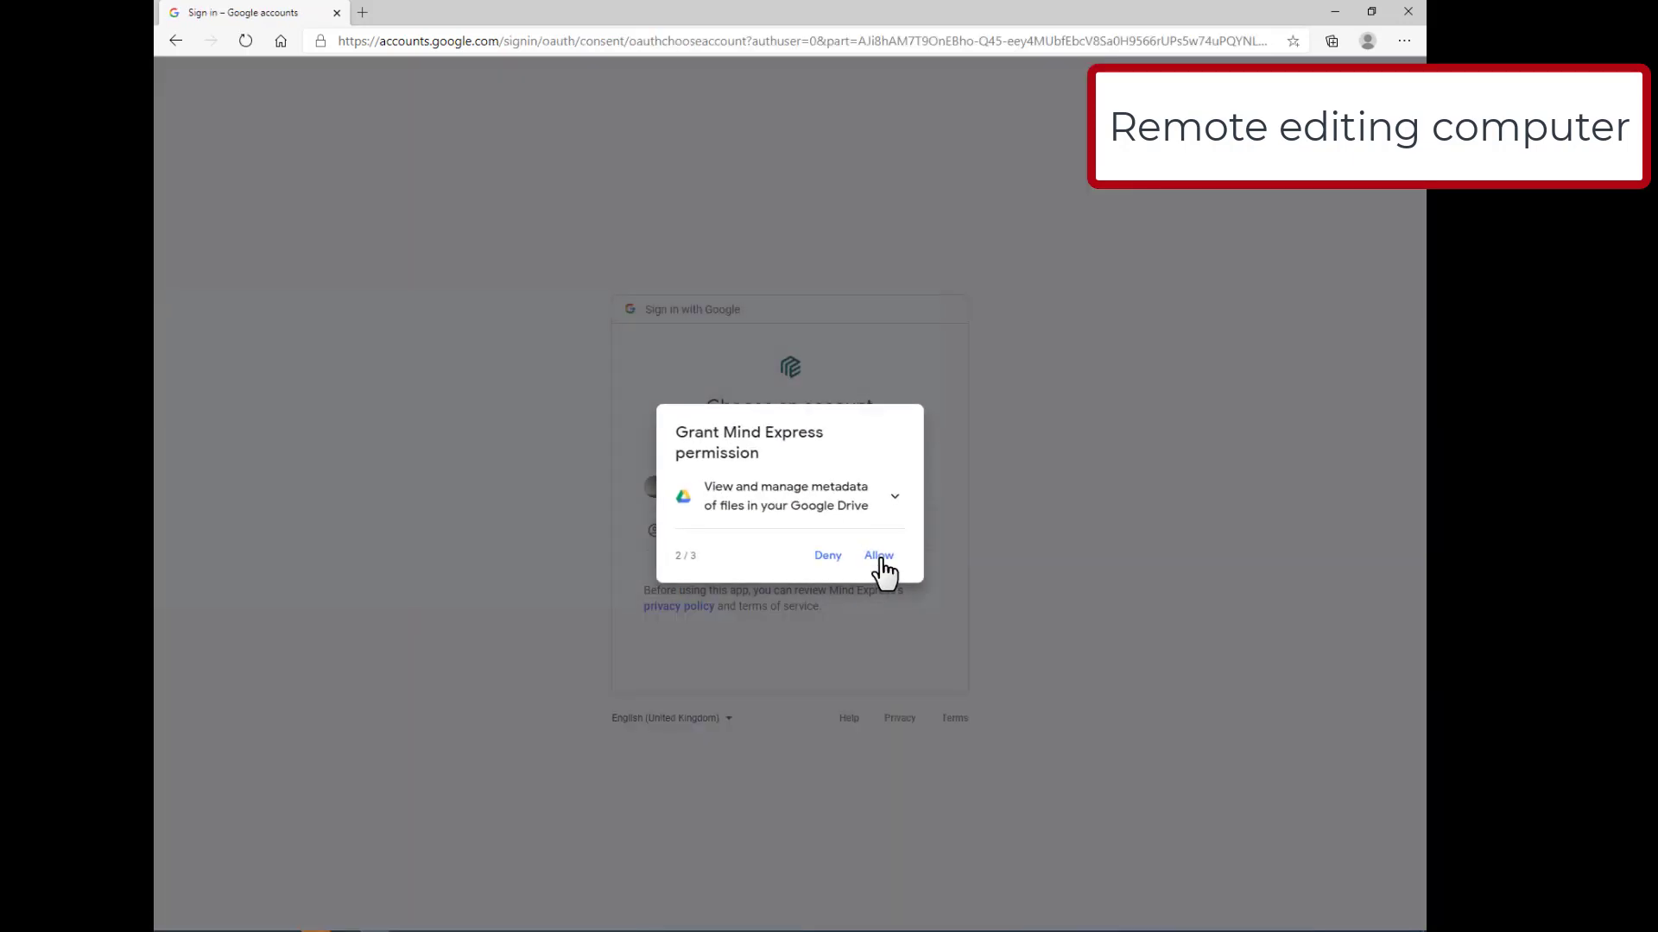
pyautogui.click(878, 560)
pyautogui.click(879, 575)
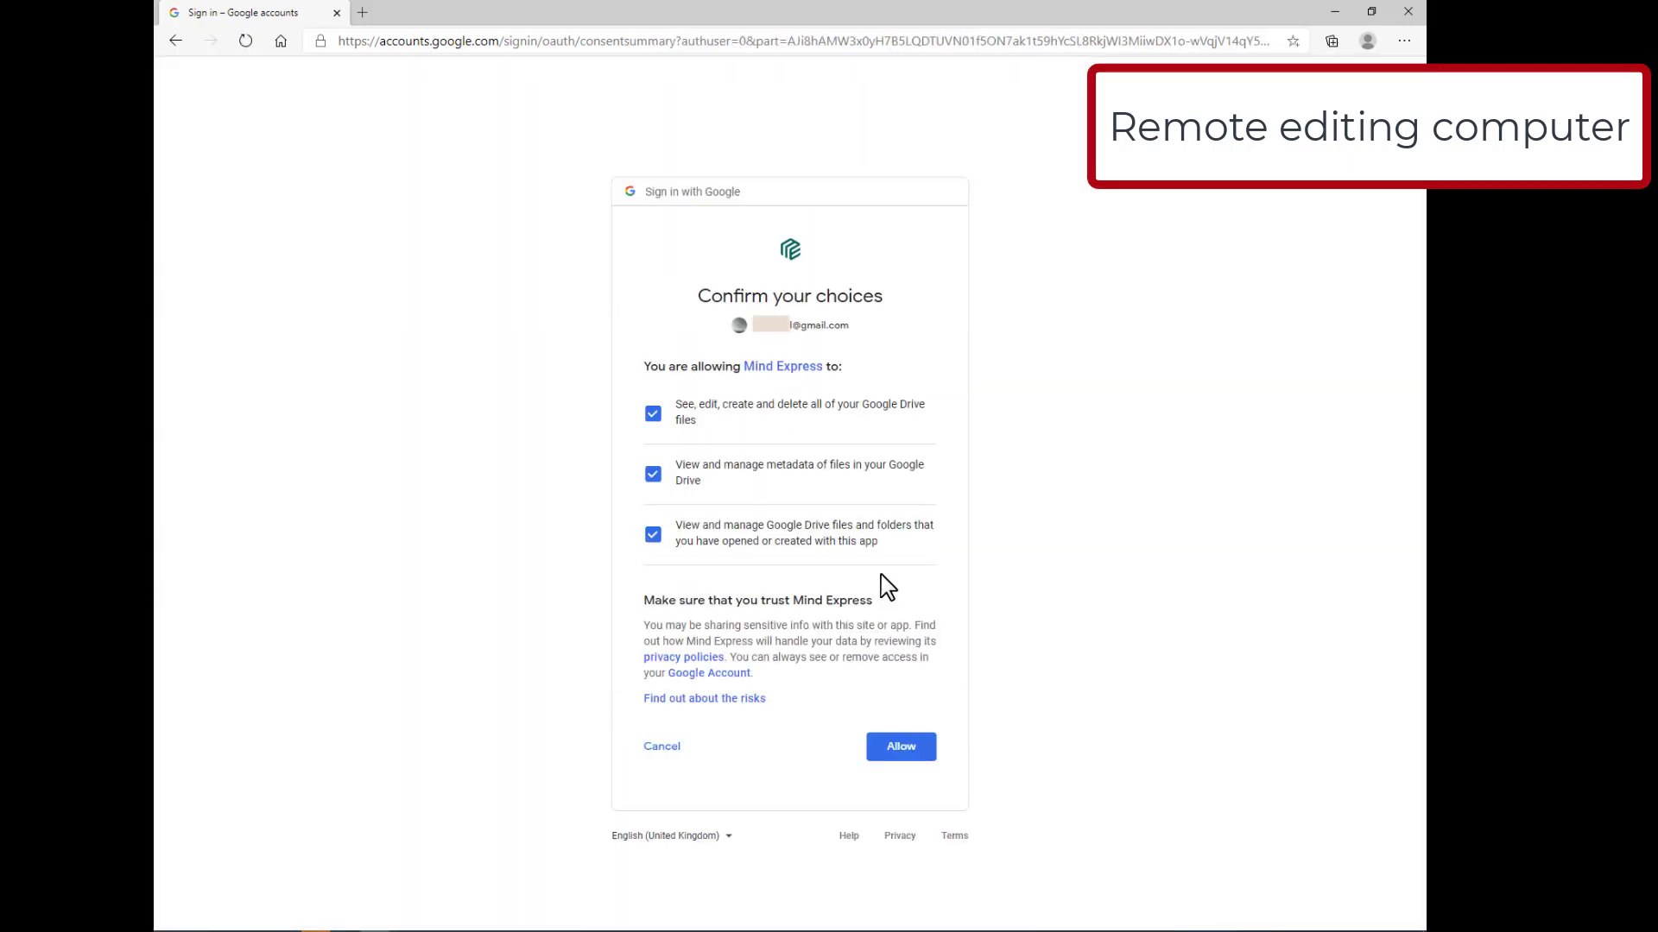
pyautogui.click(899, 752)
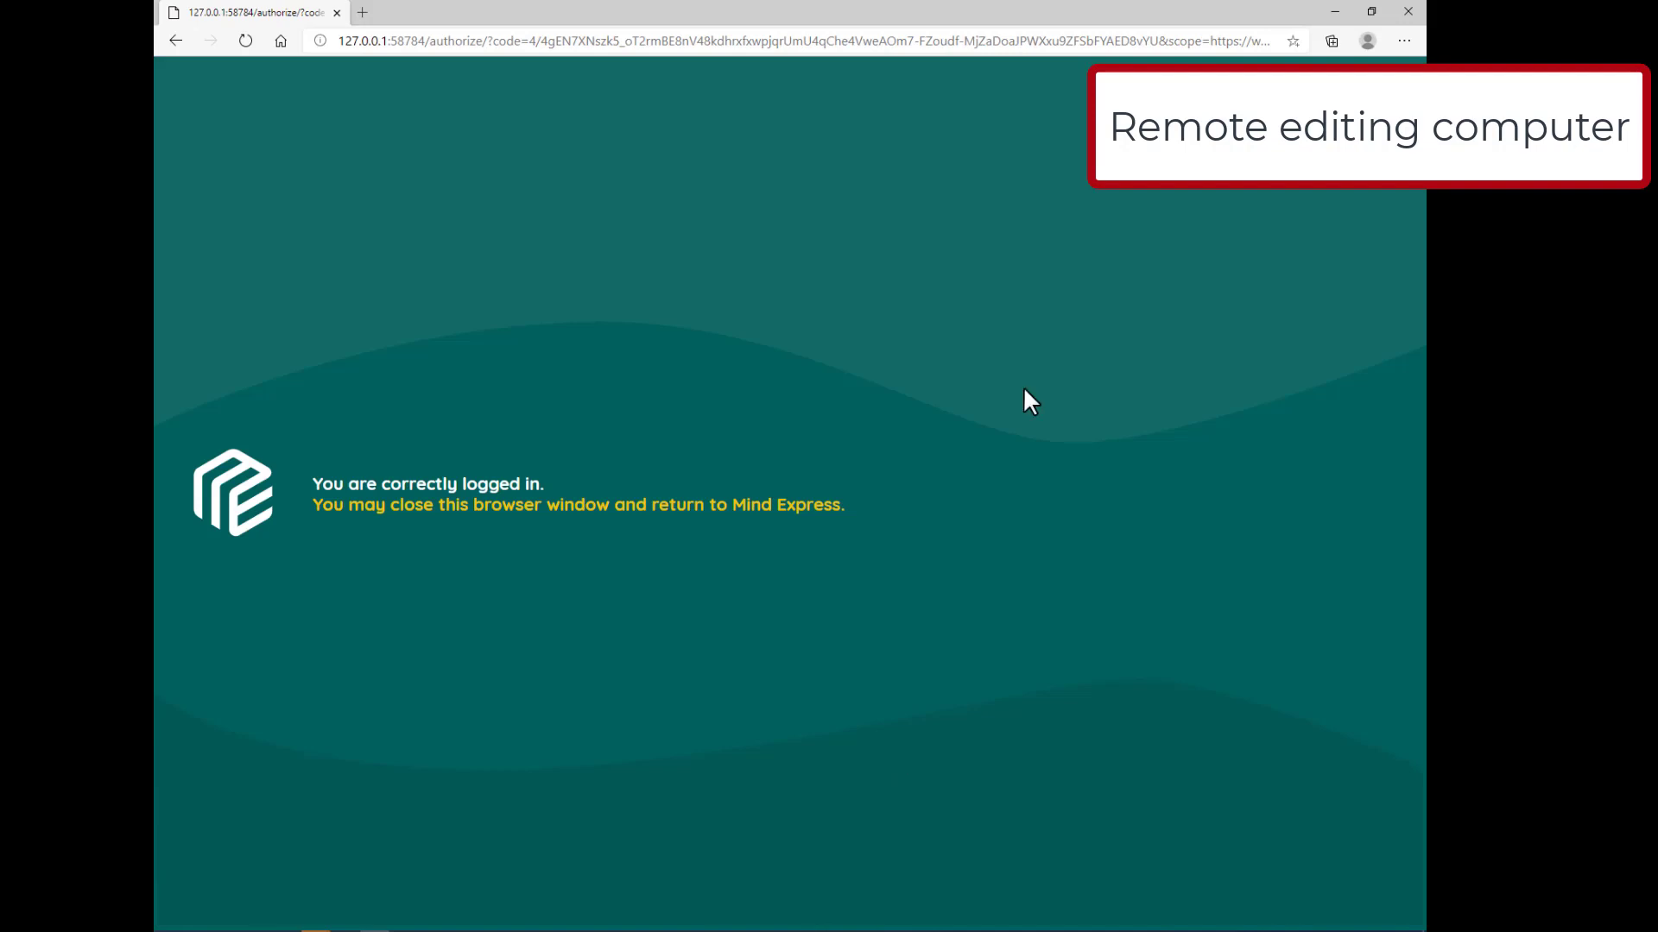
# Step: Close the browser and download the shared Client Profile from the cloud
pyautogui.click(1410, 16)
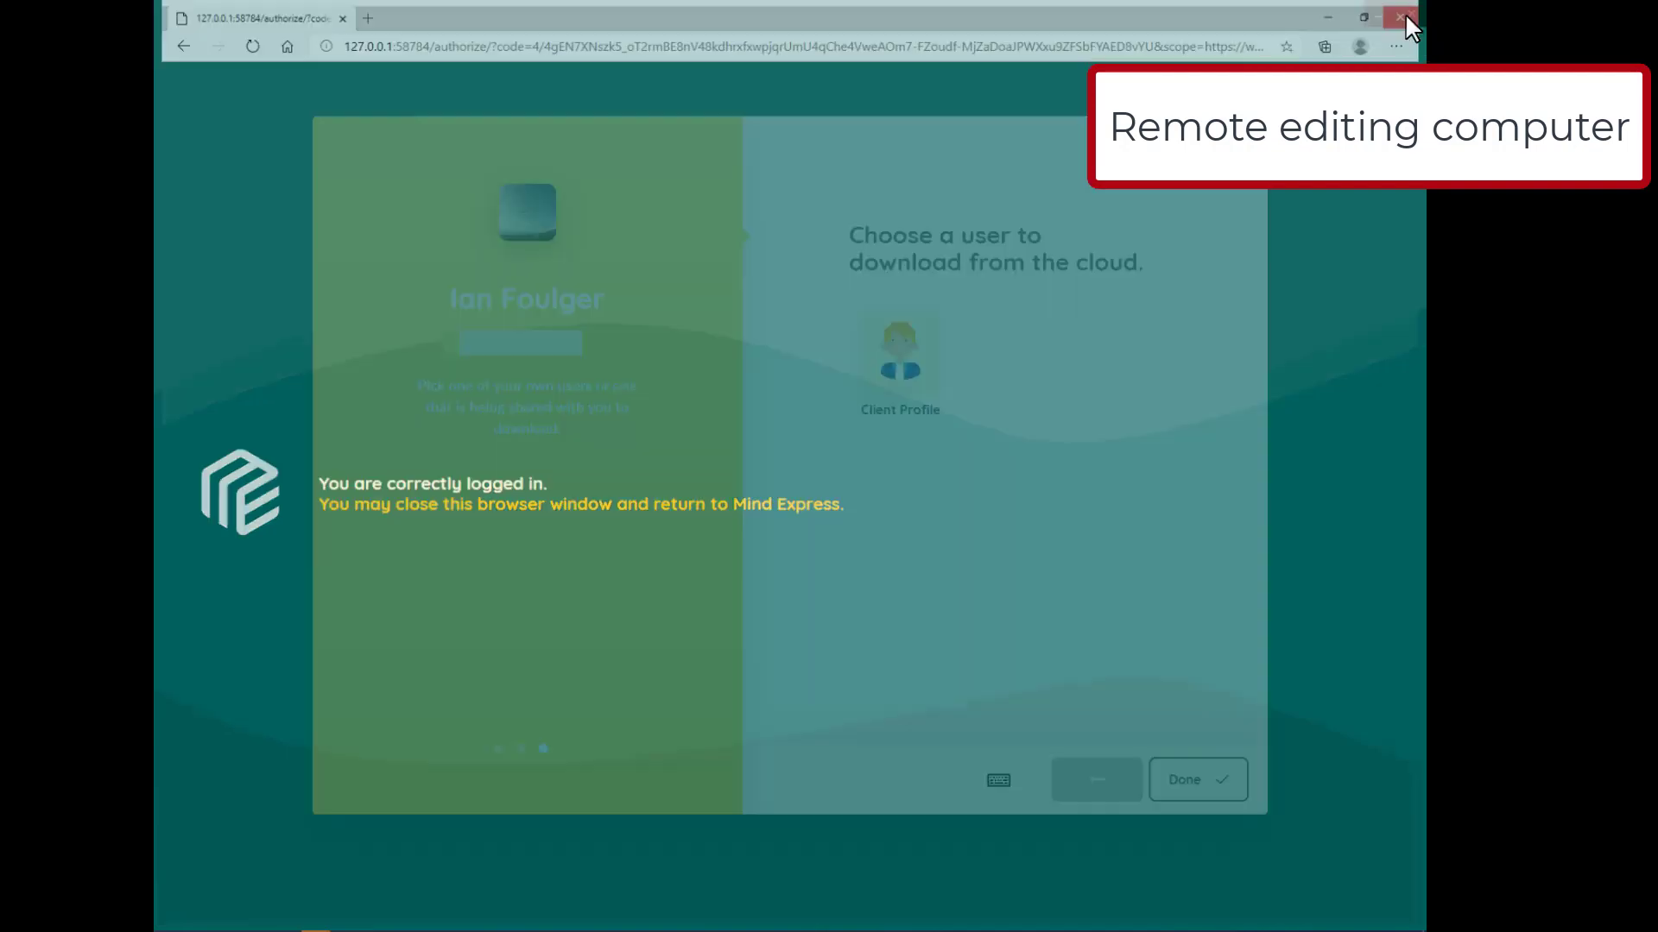
pyautogui.click(911, 370)
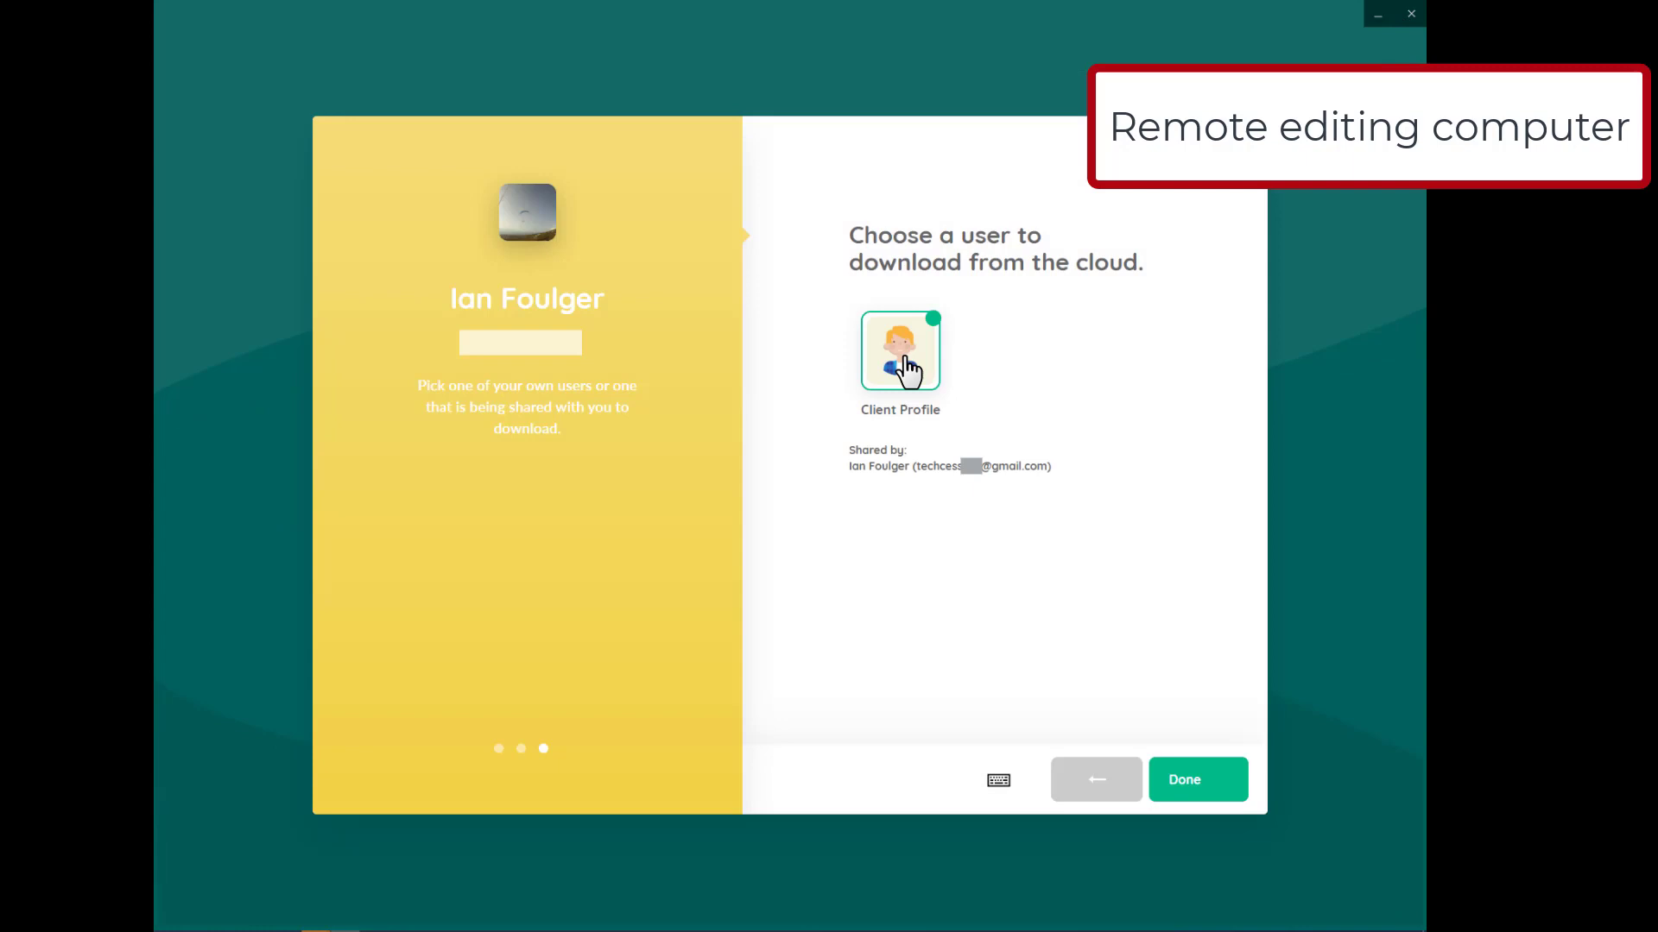
pyautogui.click(1201, 800)
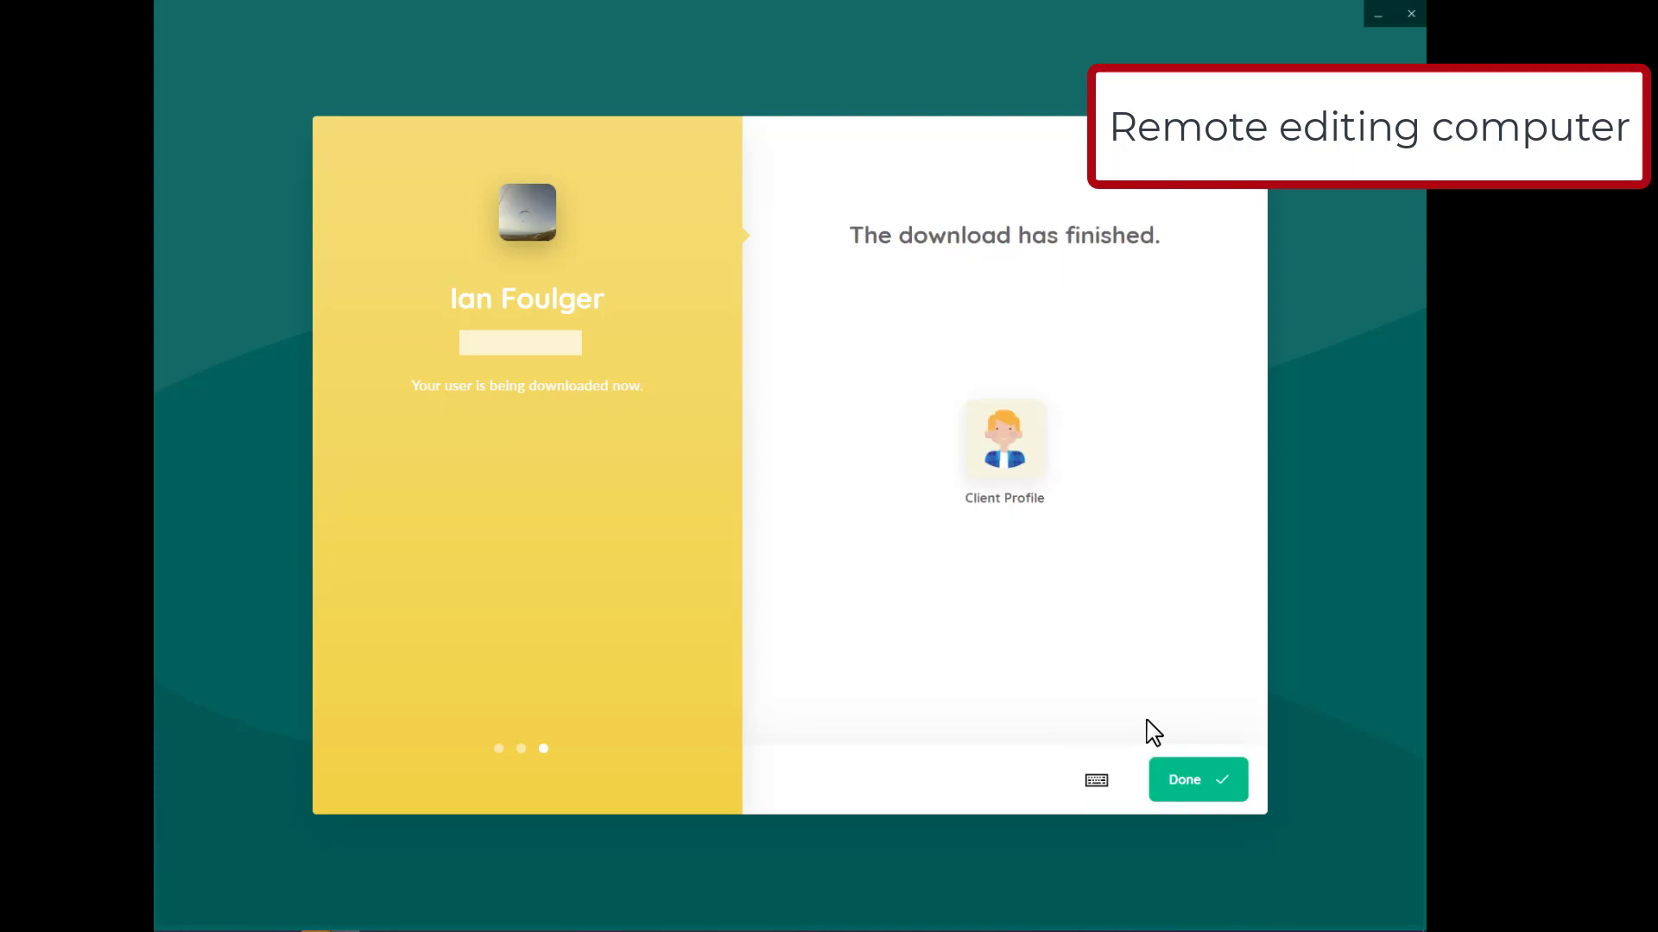
pyautogui.click(1193, 790)
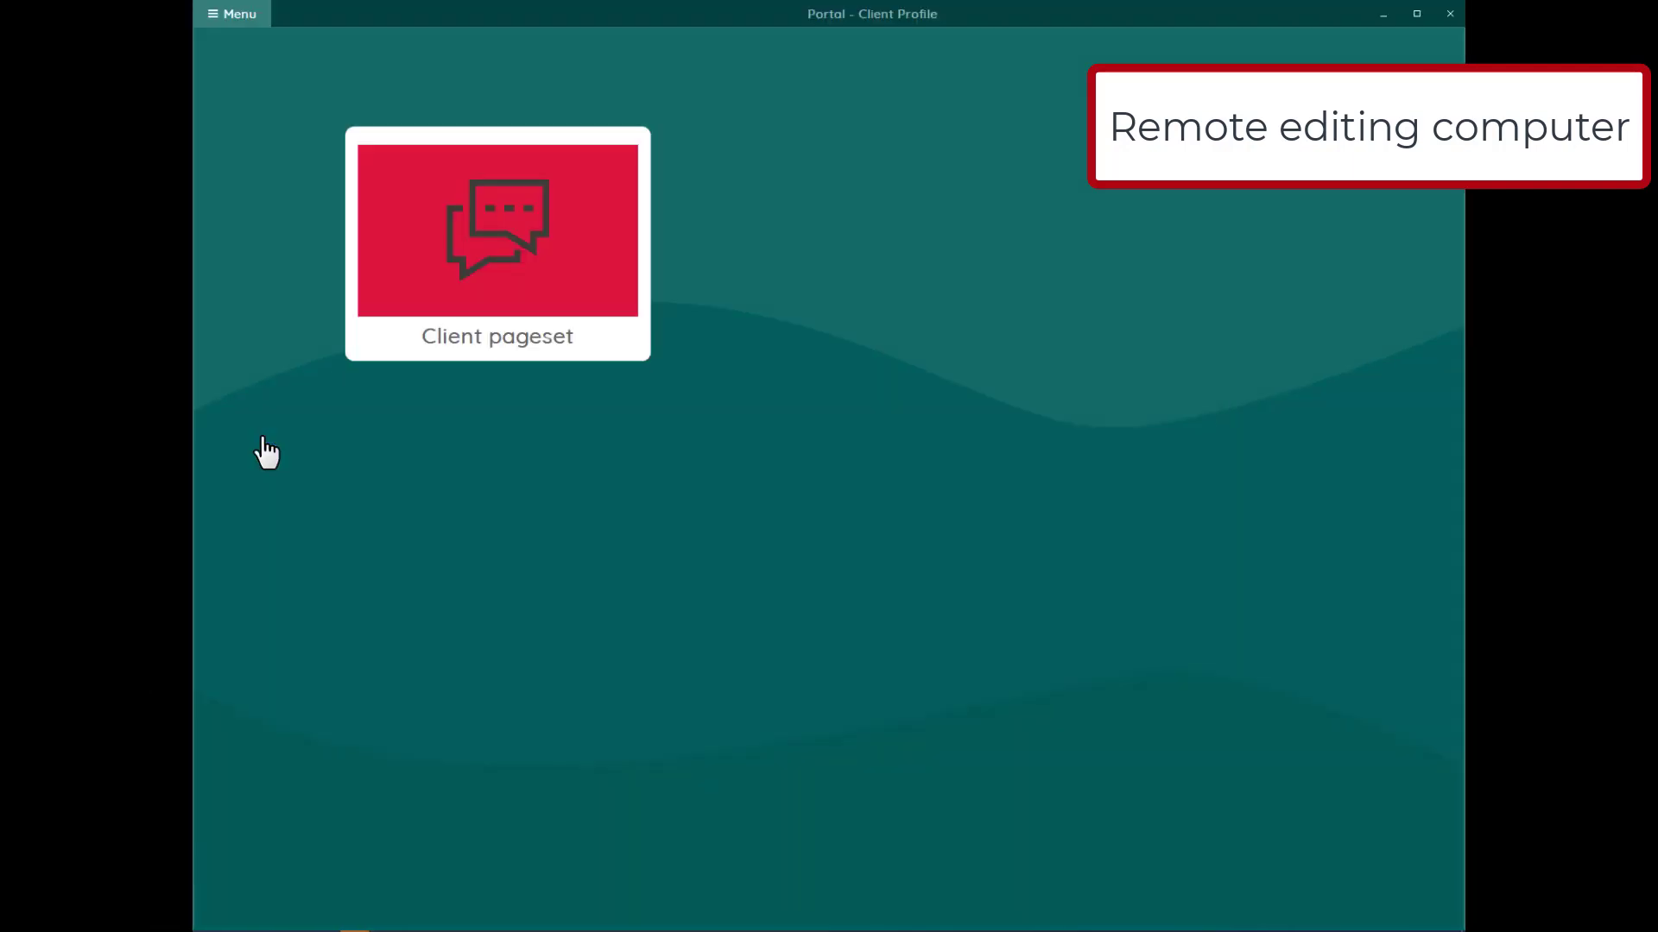
# Step: Add a banana cell beside apple in the Client pageset, then upload the changes
pyautogui.click(489, 257)
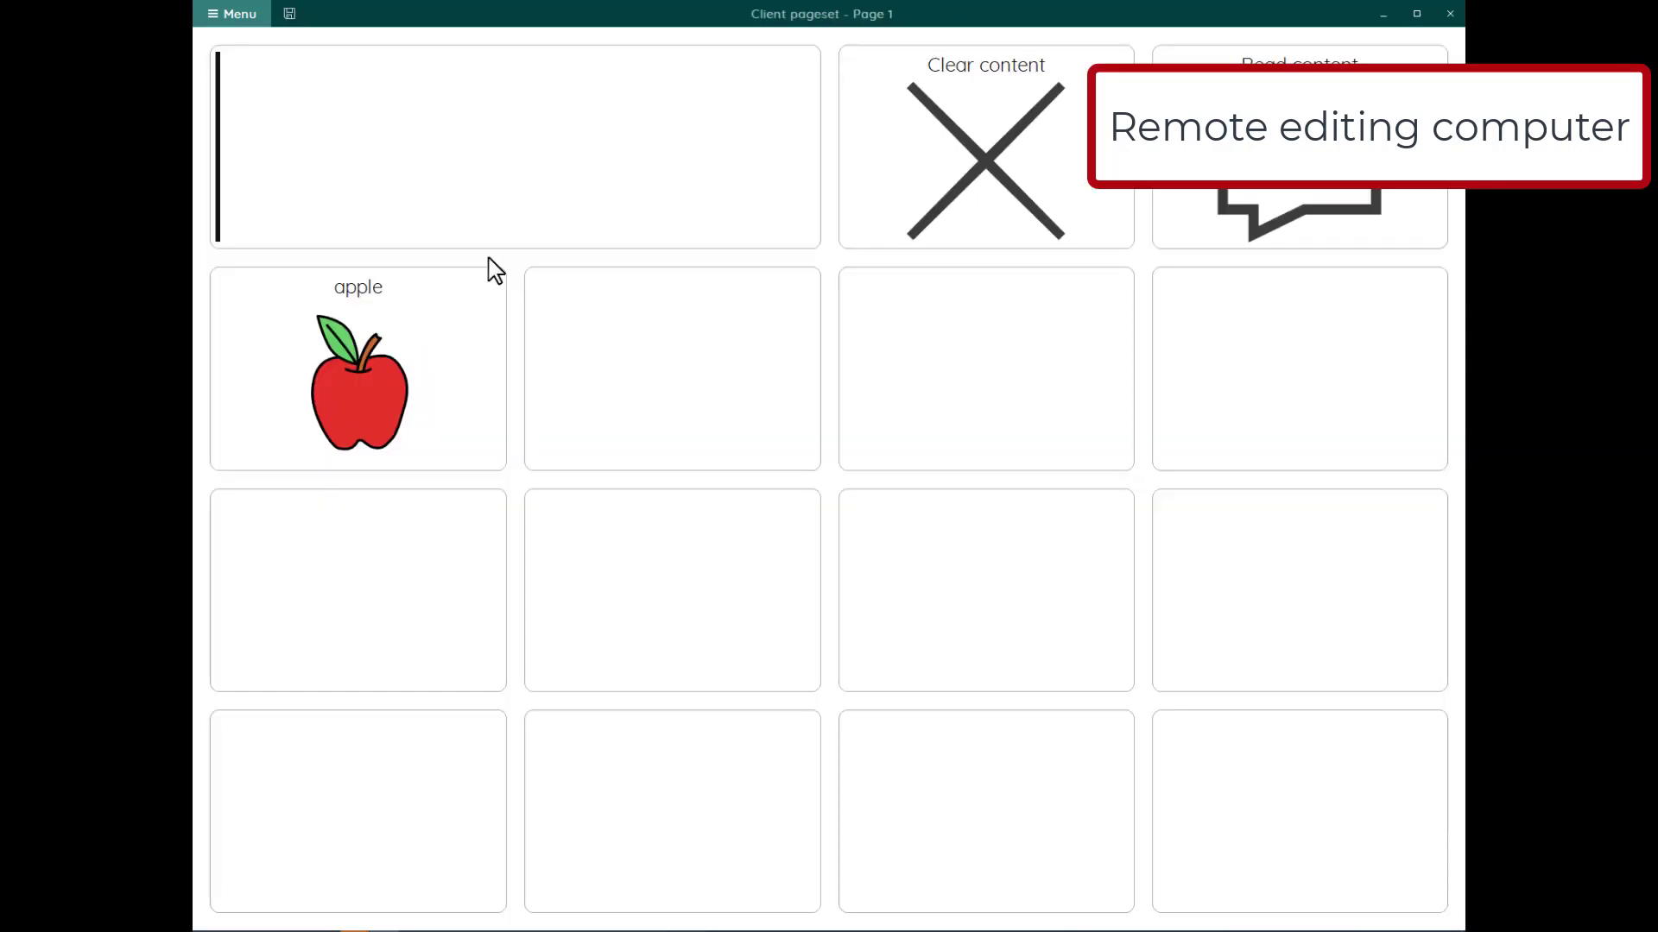
pyautogui.click(289, 13)
pyautogui.click(580, 407)
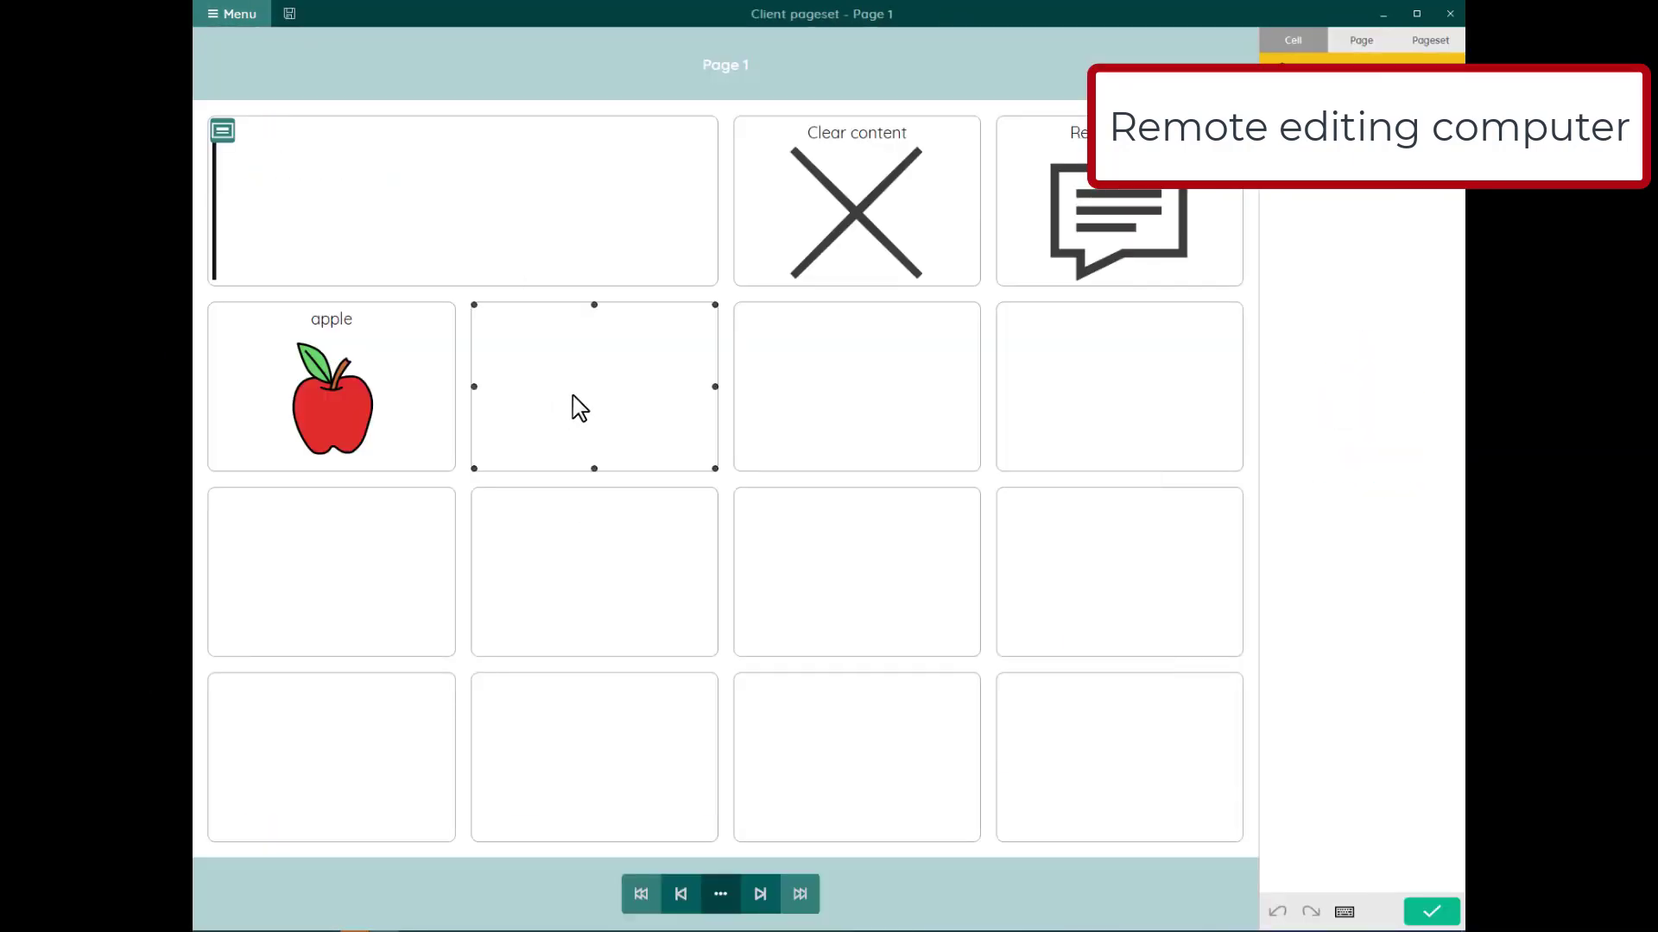
pyautogui.click(234, 16)
pyautogui.click(240, 55)
pyautogui.click(236, 18)
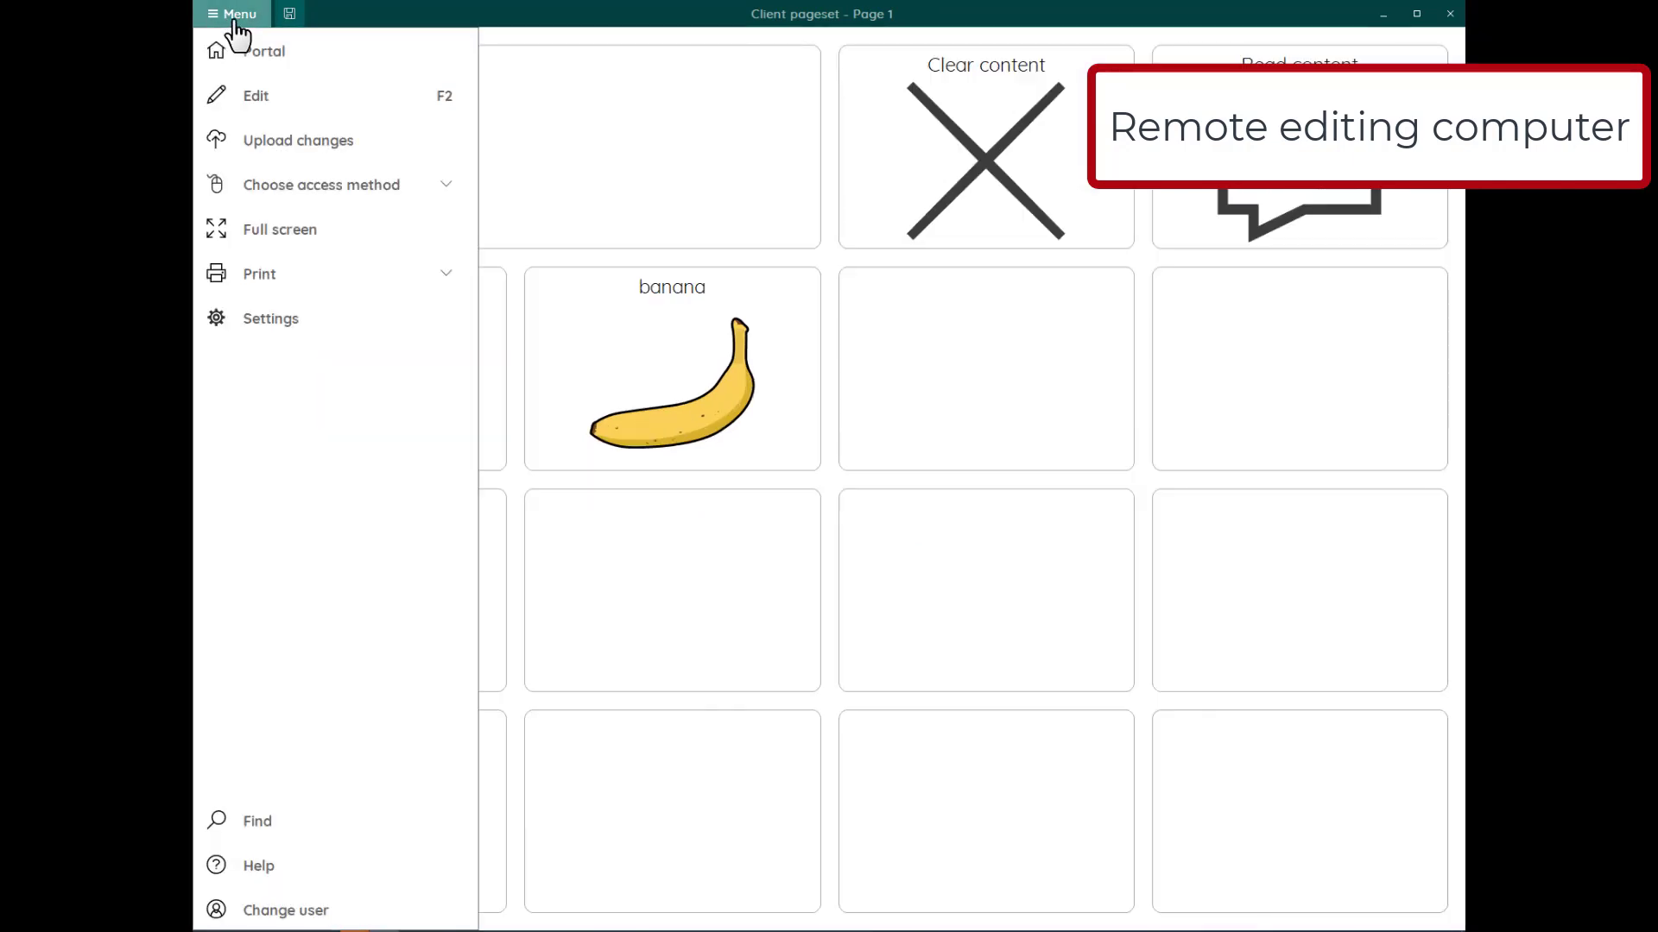
pyautogui.click(255, 156)
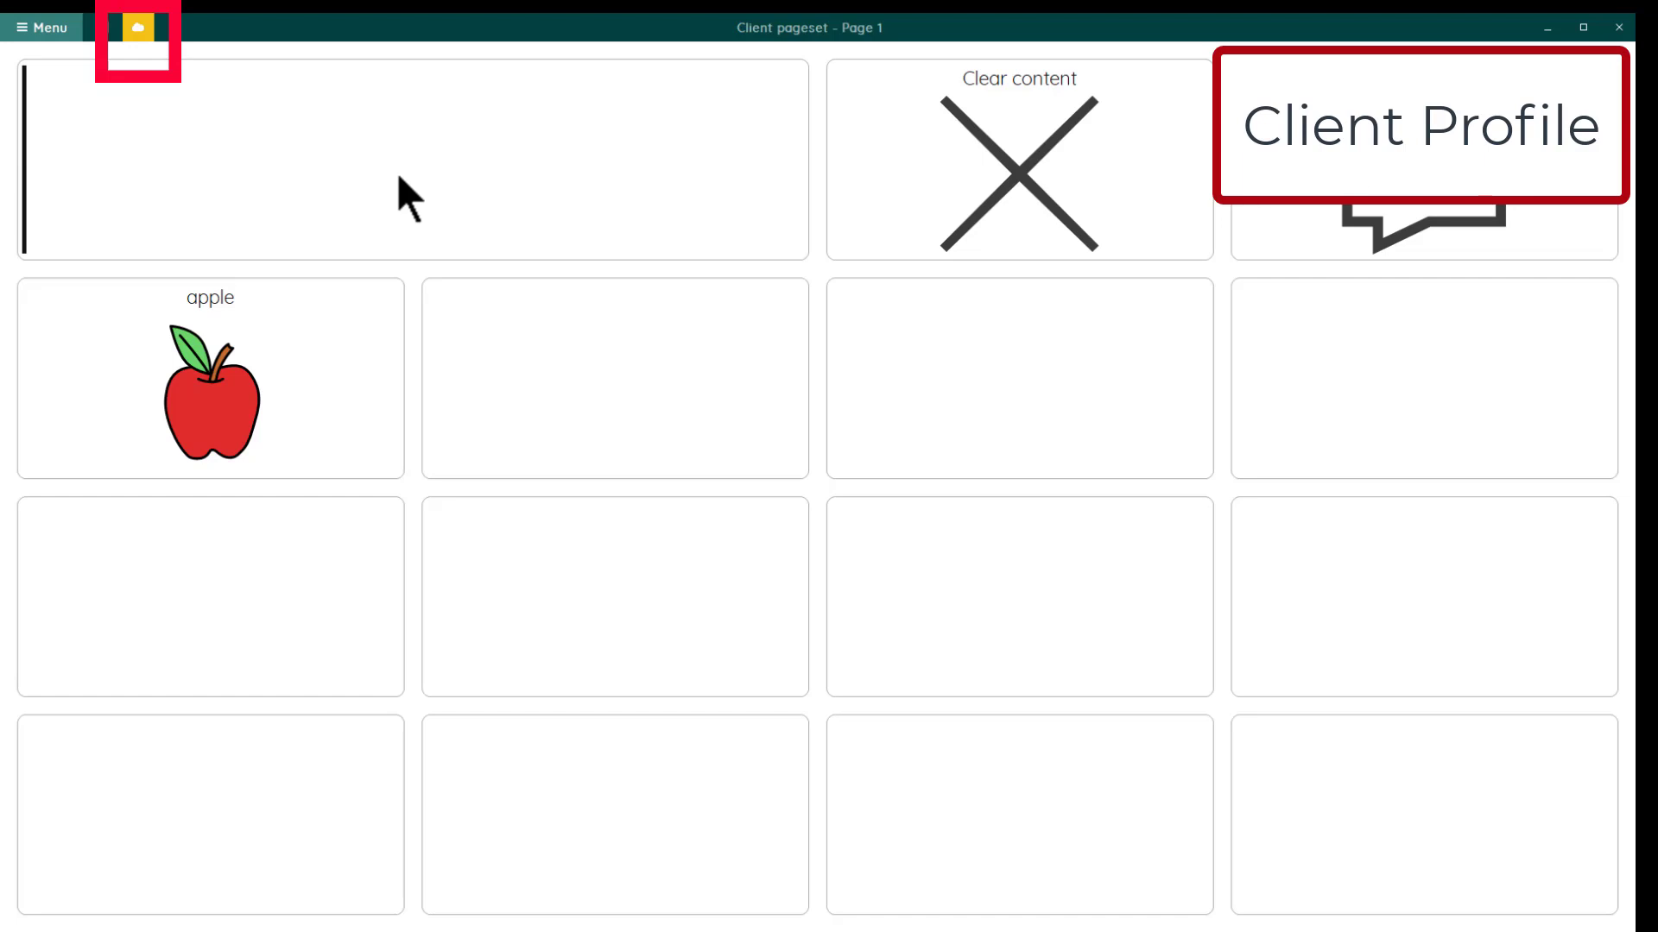
# Step: Dismiss the new portal version notice and return to the Client Profile portal
pyautogui.click(136, 36)
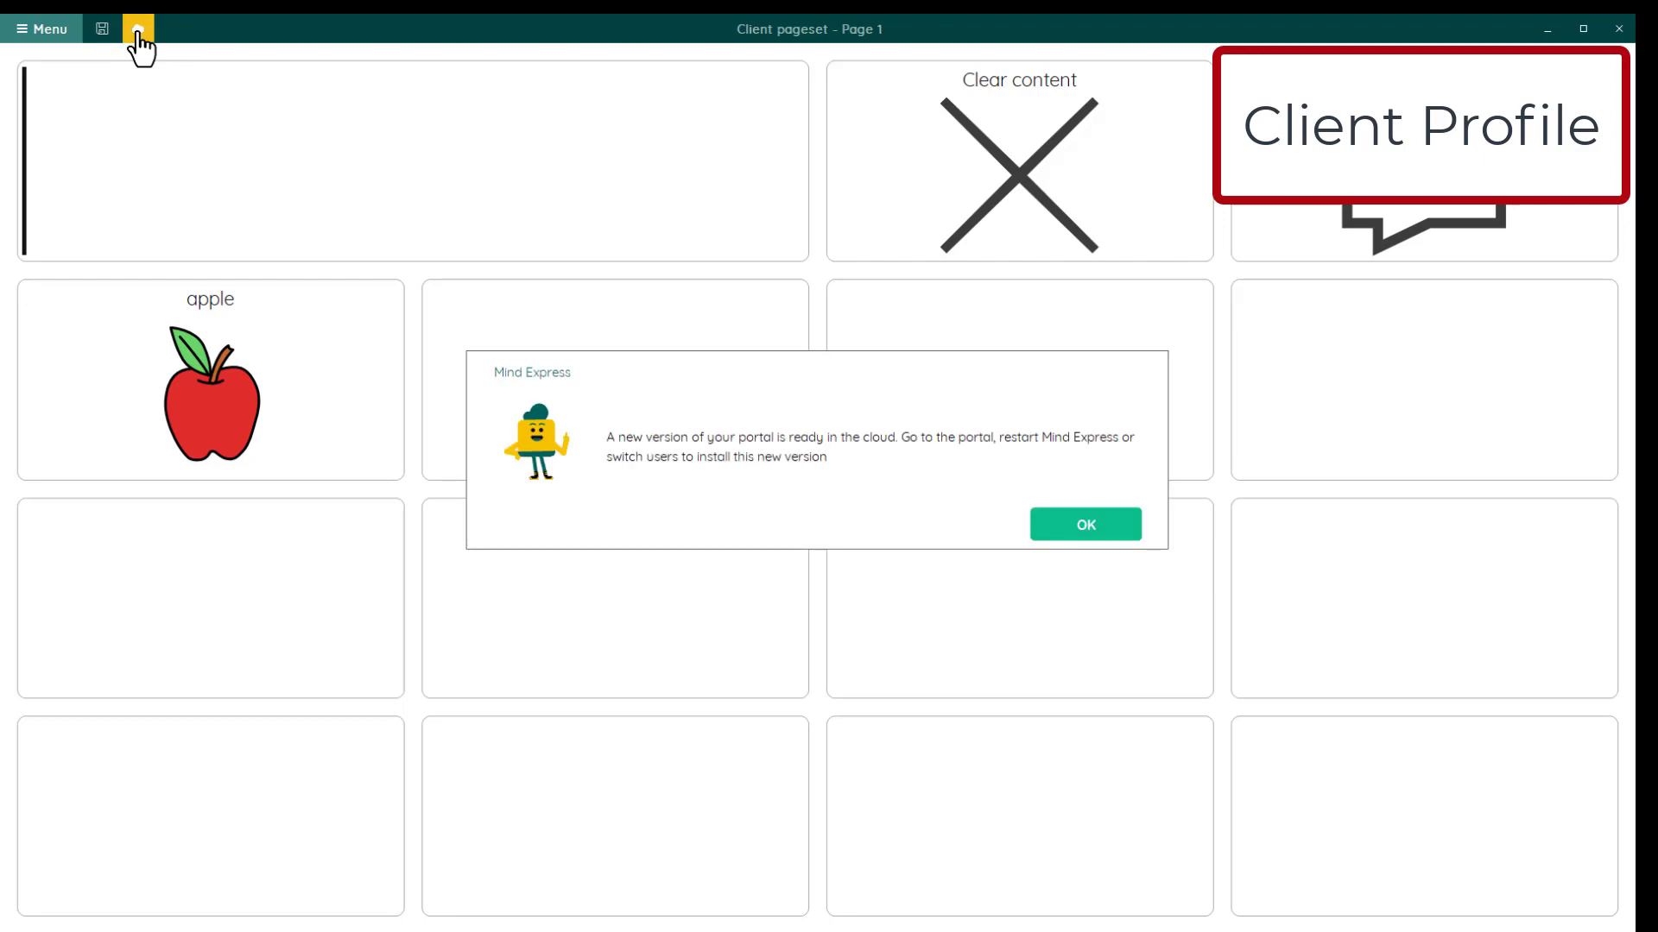
pyautogui.click(1085, 525)
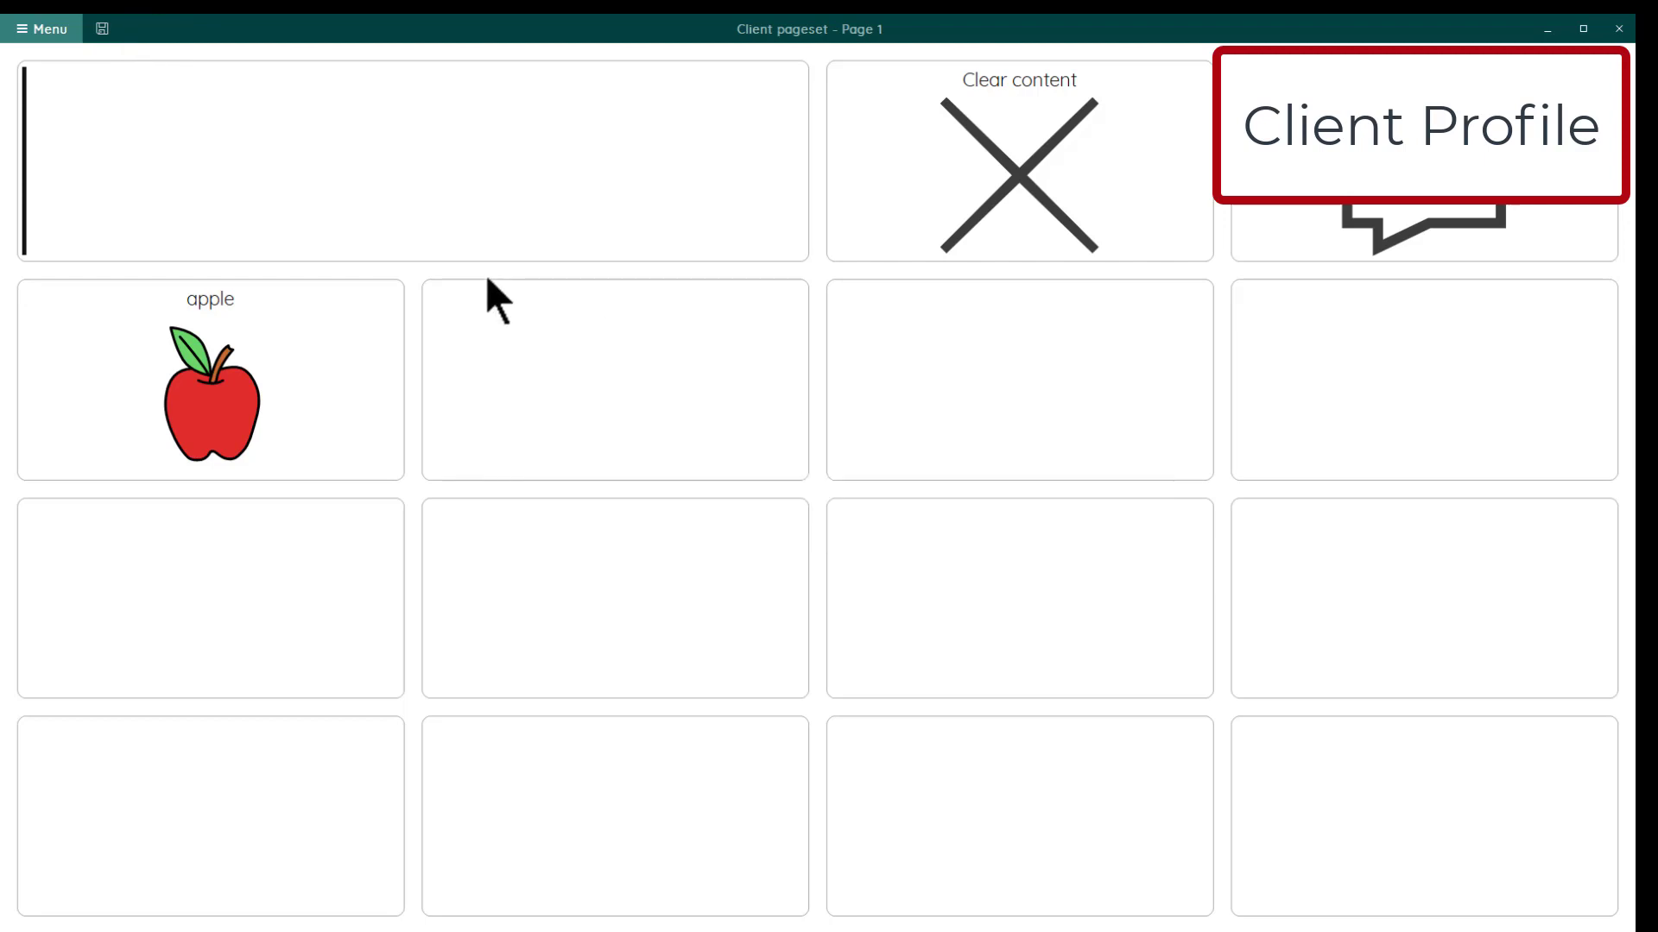
pyautogui.click(47, 47)
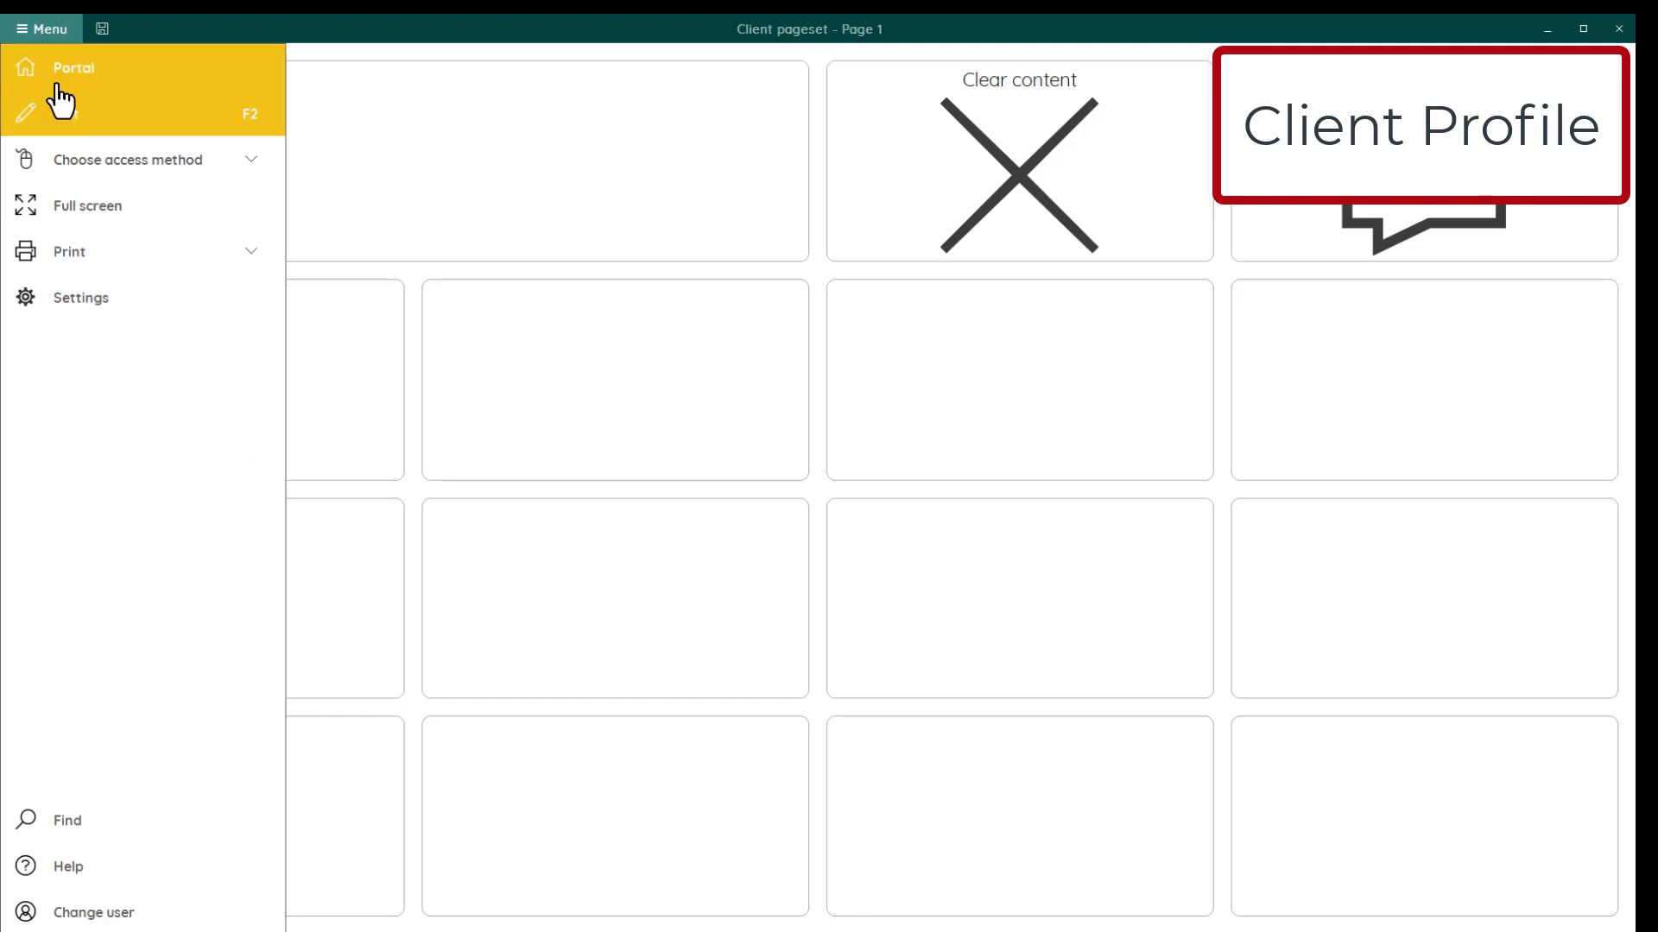
pyautogui.click(61, 72)
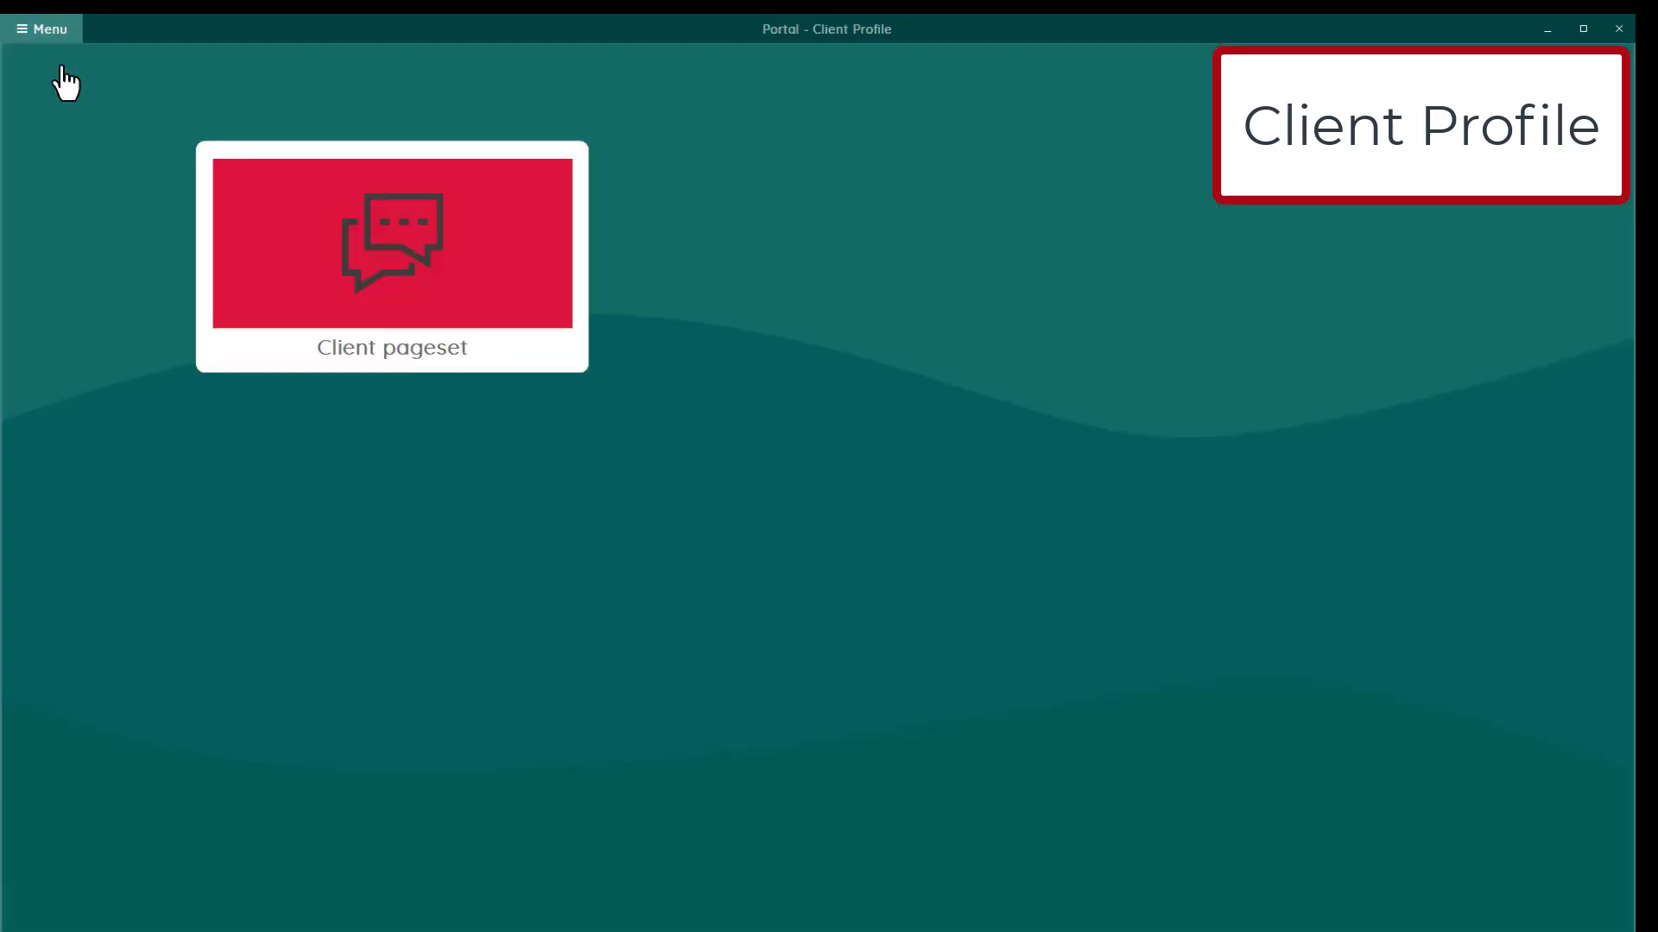
# Step: Add a peas cell in the empty cell after banana, then leave edit mode
pyautogui.click(357, 252)
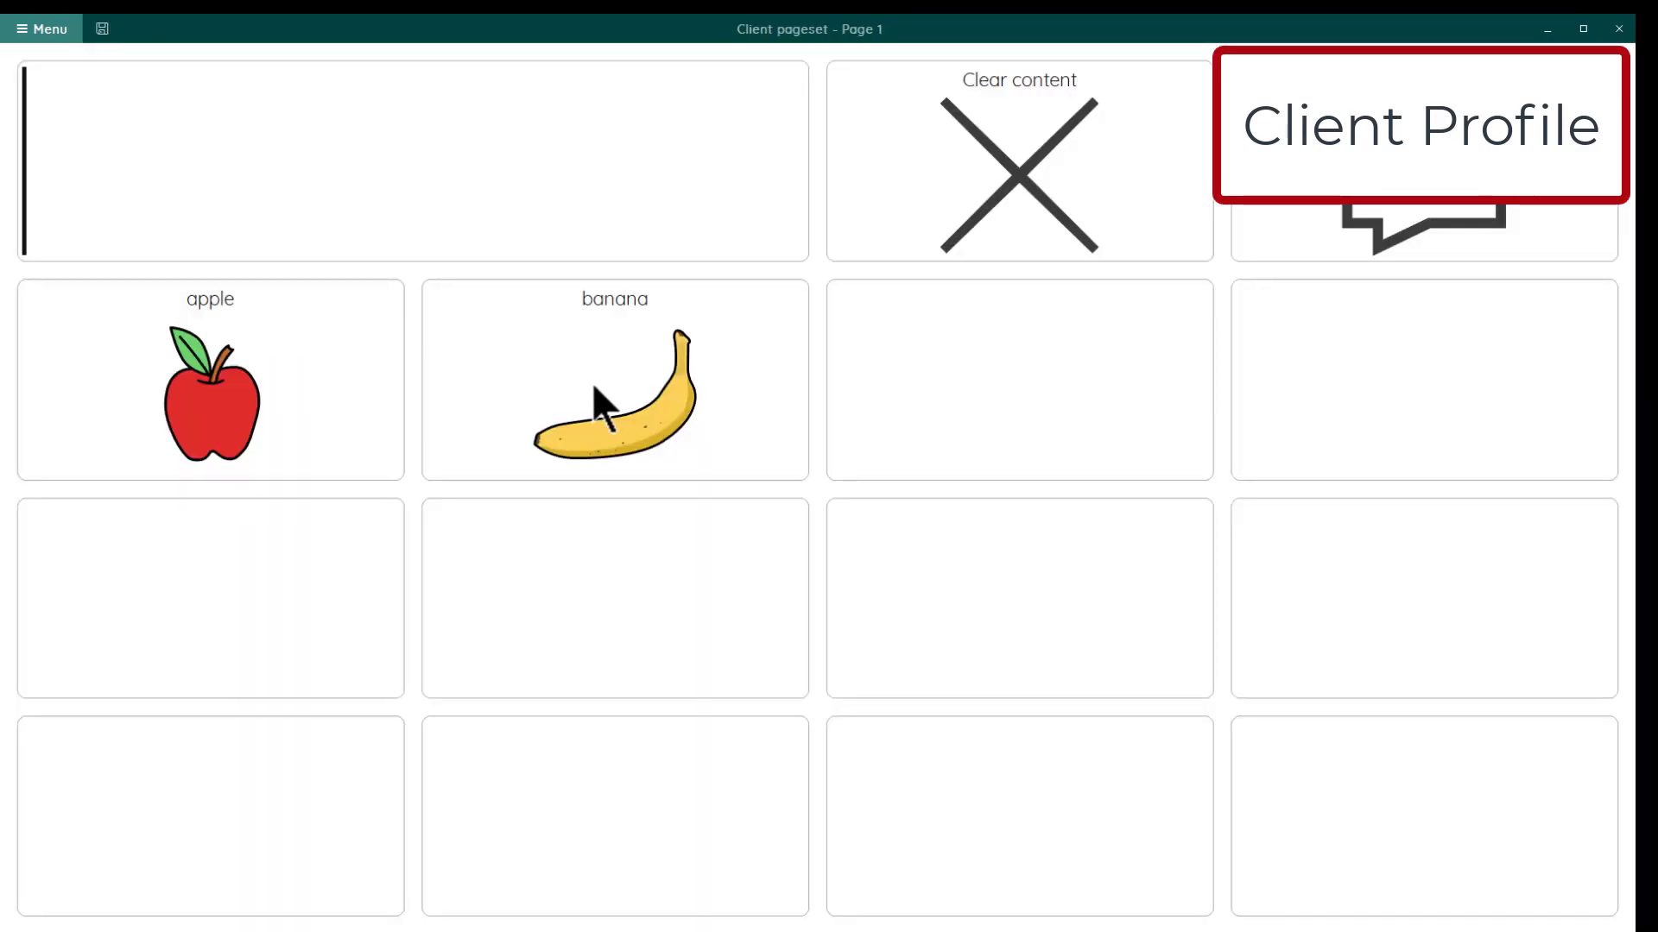
pyautogui.click(42, 30)
pyautogui.click(66, 111)
pyautogui.click(862, 384)
pyautogui.write('p')
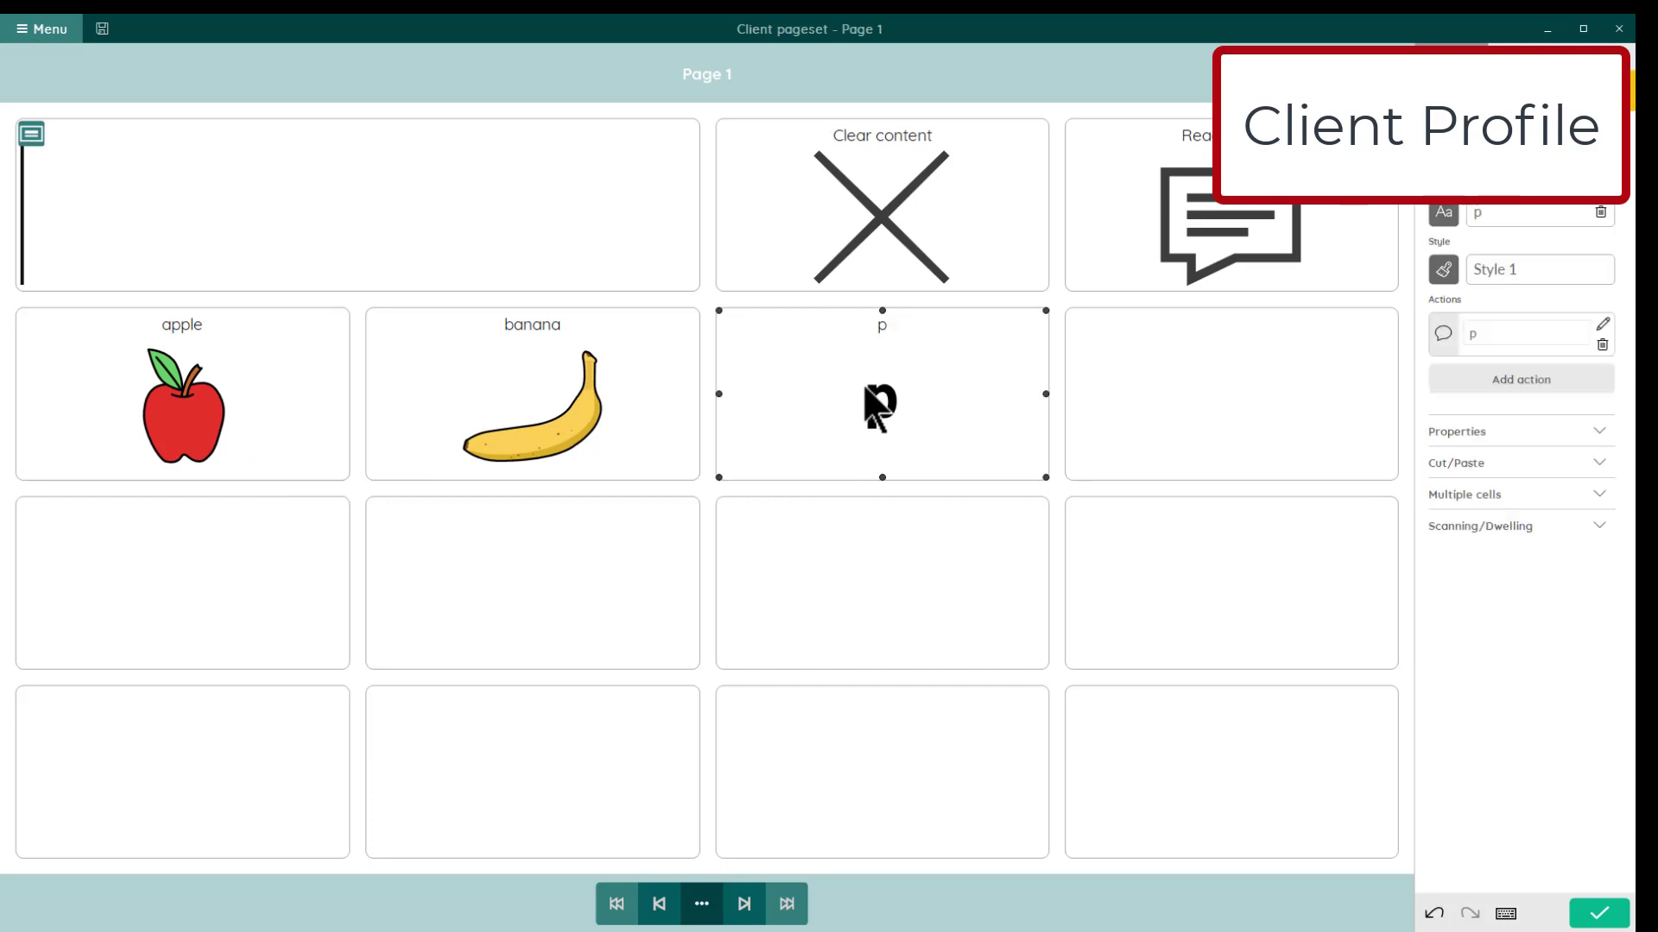
pyautogui.write('eas')
pyautogui.click(24, 29)
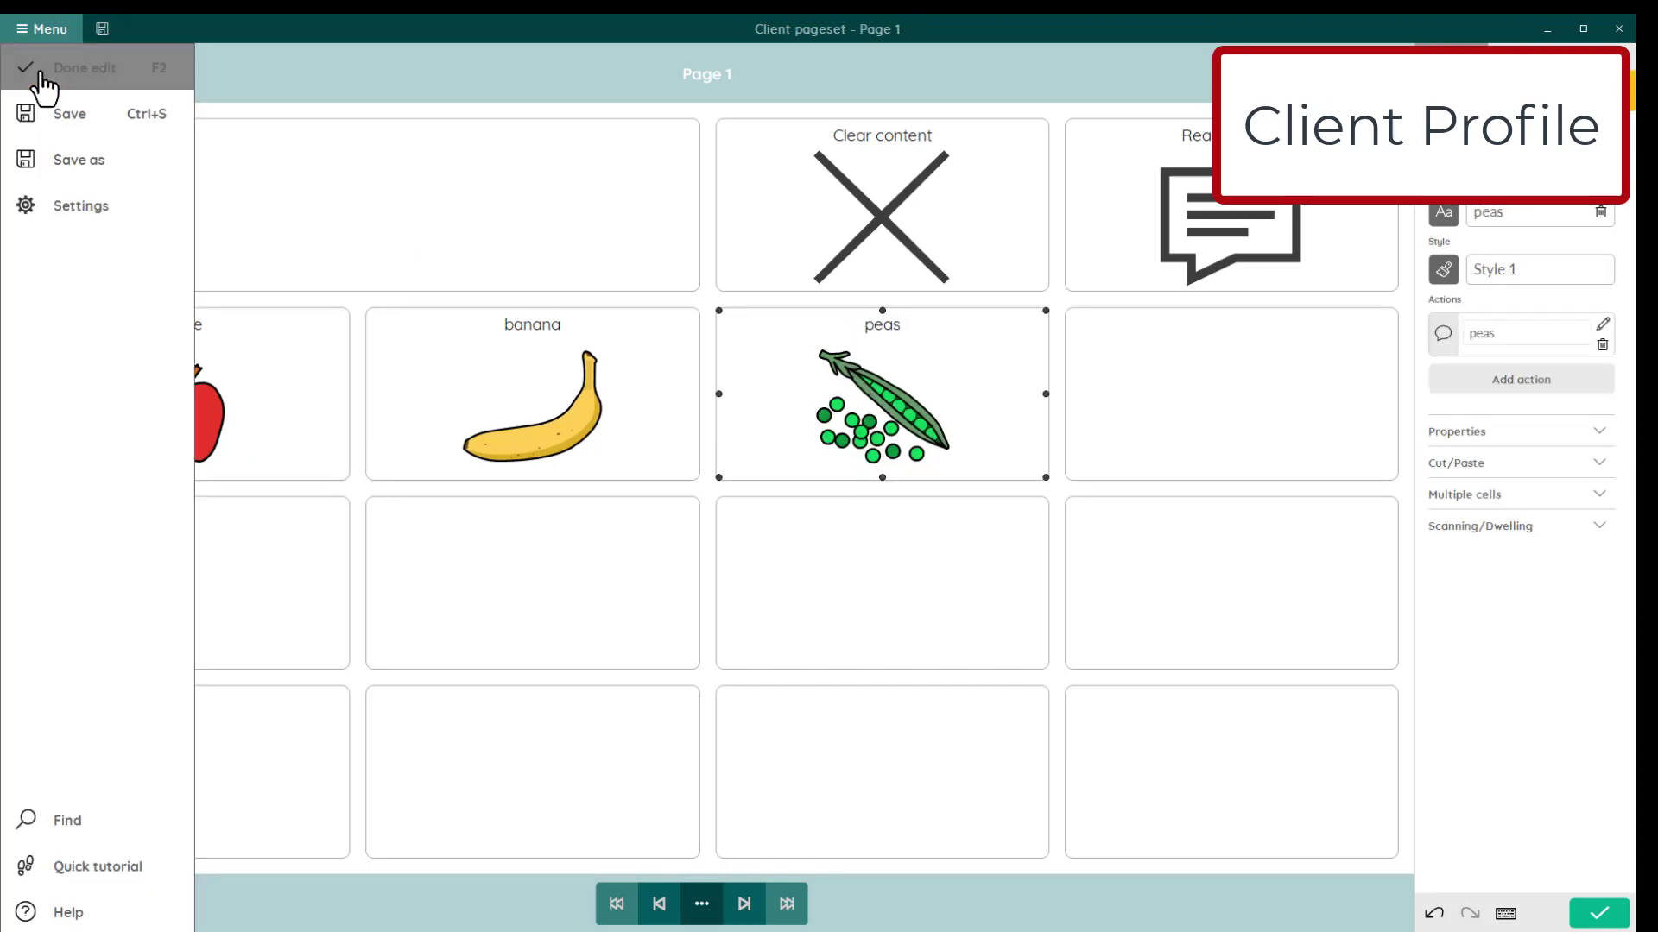
pyautogui.click(36, 68)
pyautogui.click(44, 34)
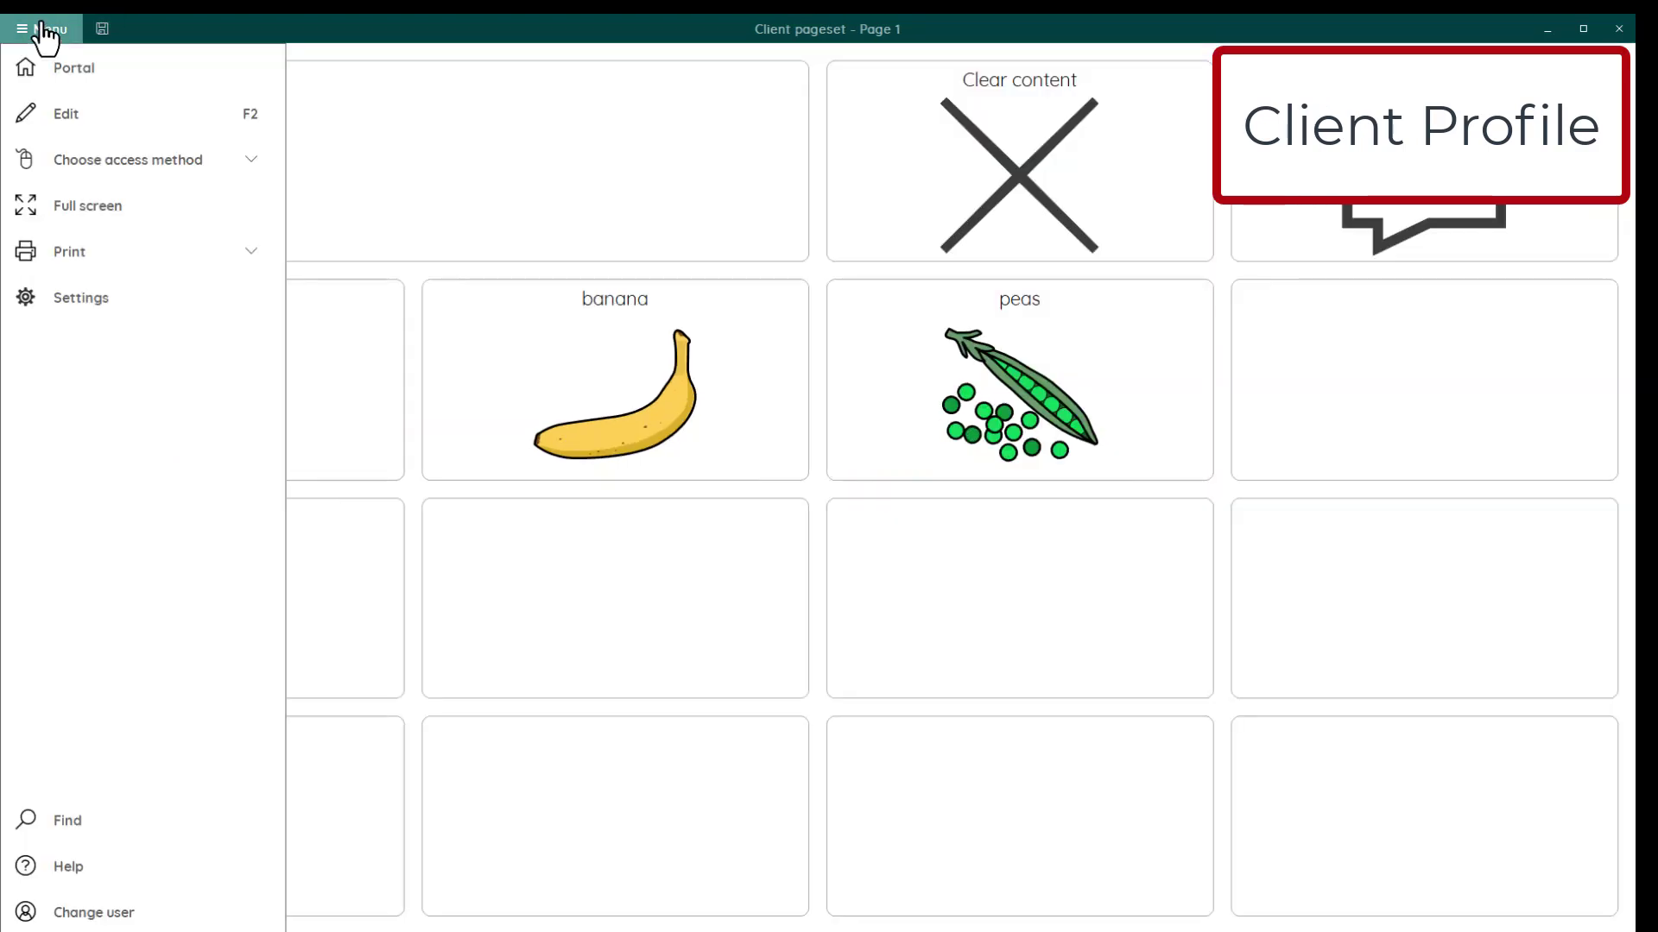
# Step: Create a new cloud backup from the Client Profile's cloud settings
pyautogui.click(88, 311)
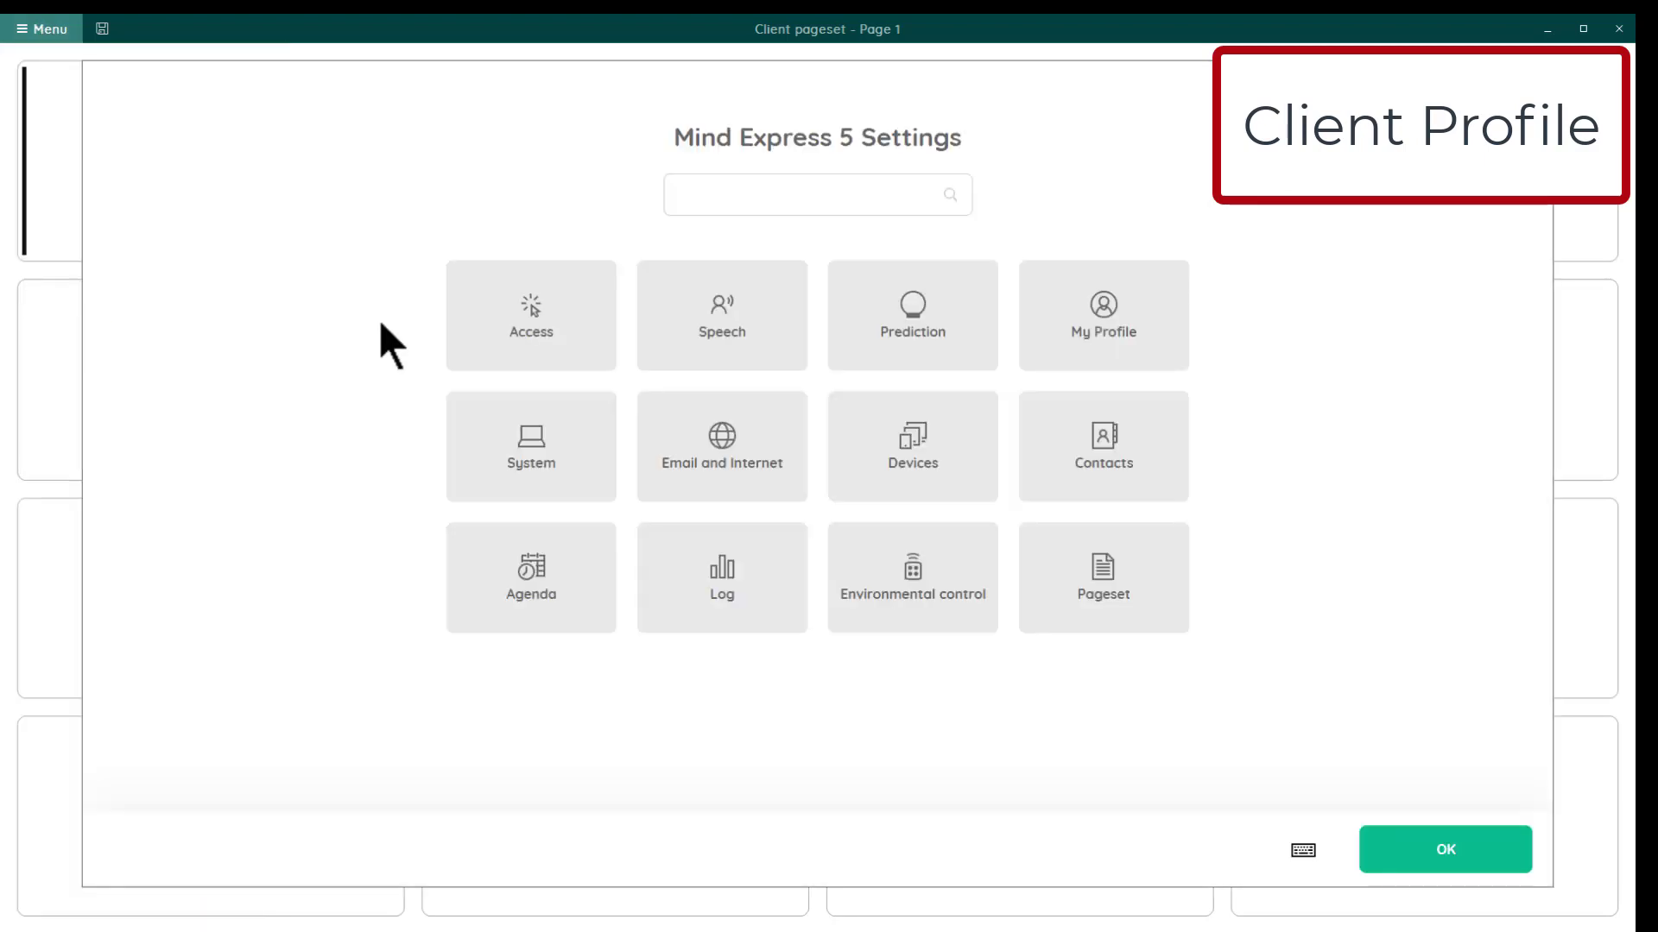
pyautogui.click(1096, 333)
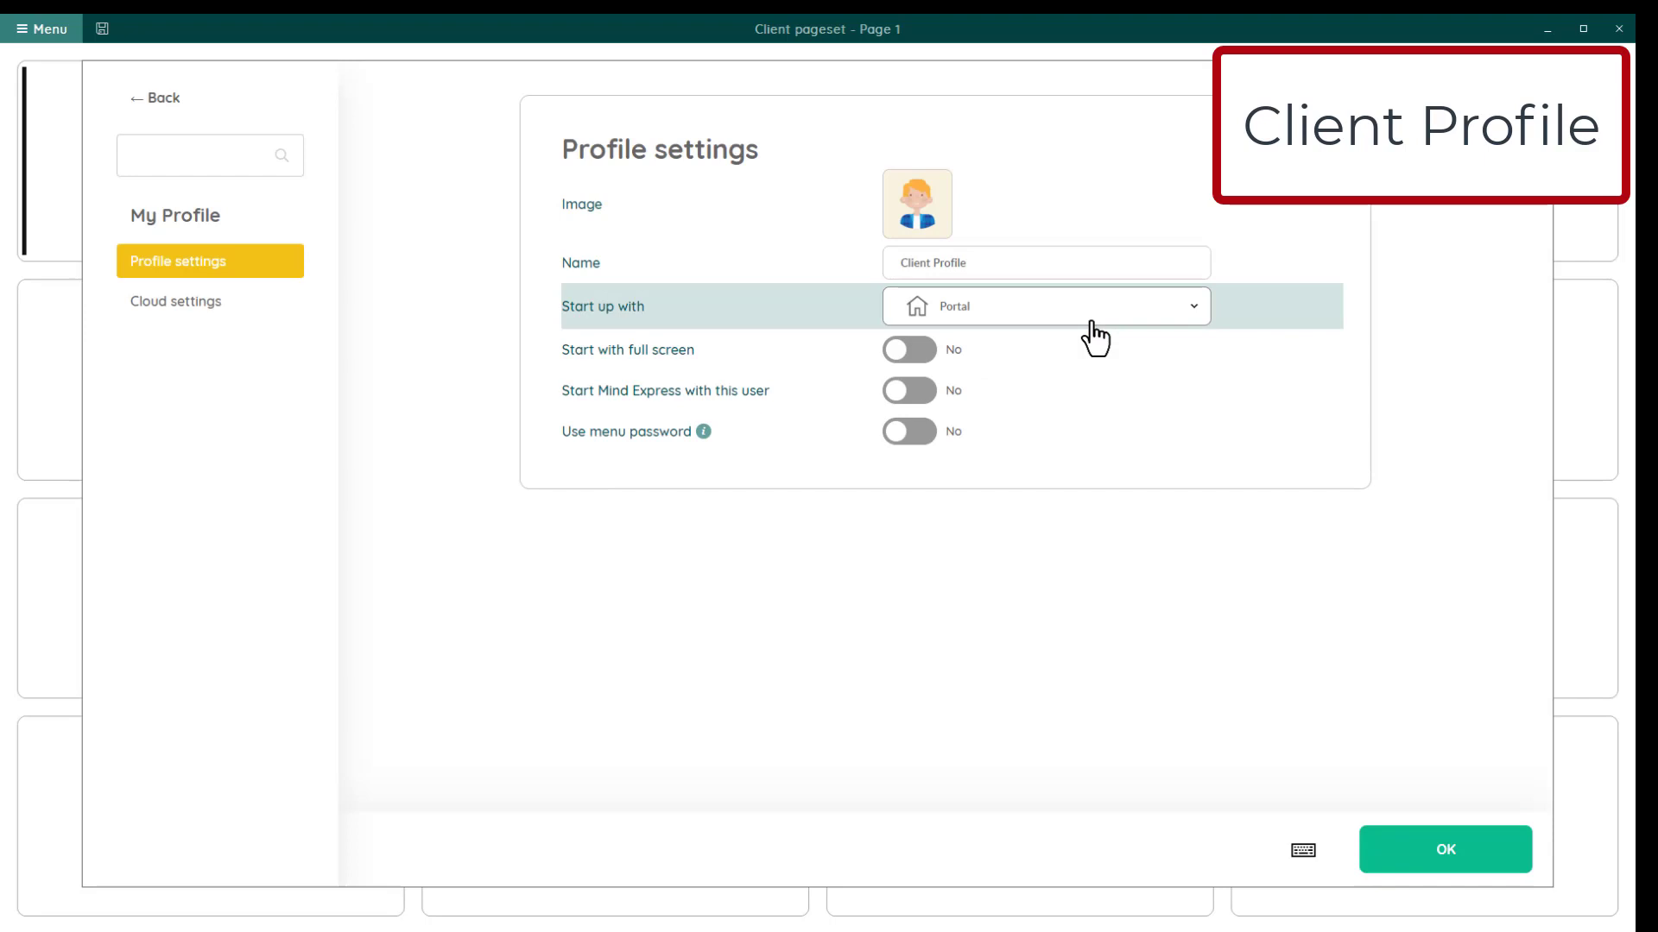
pyautogui.click(208, 315)
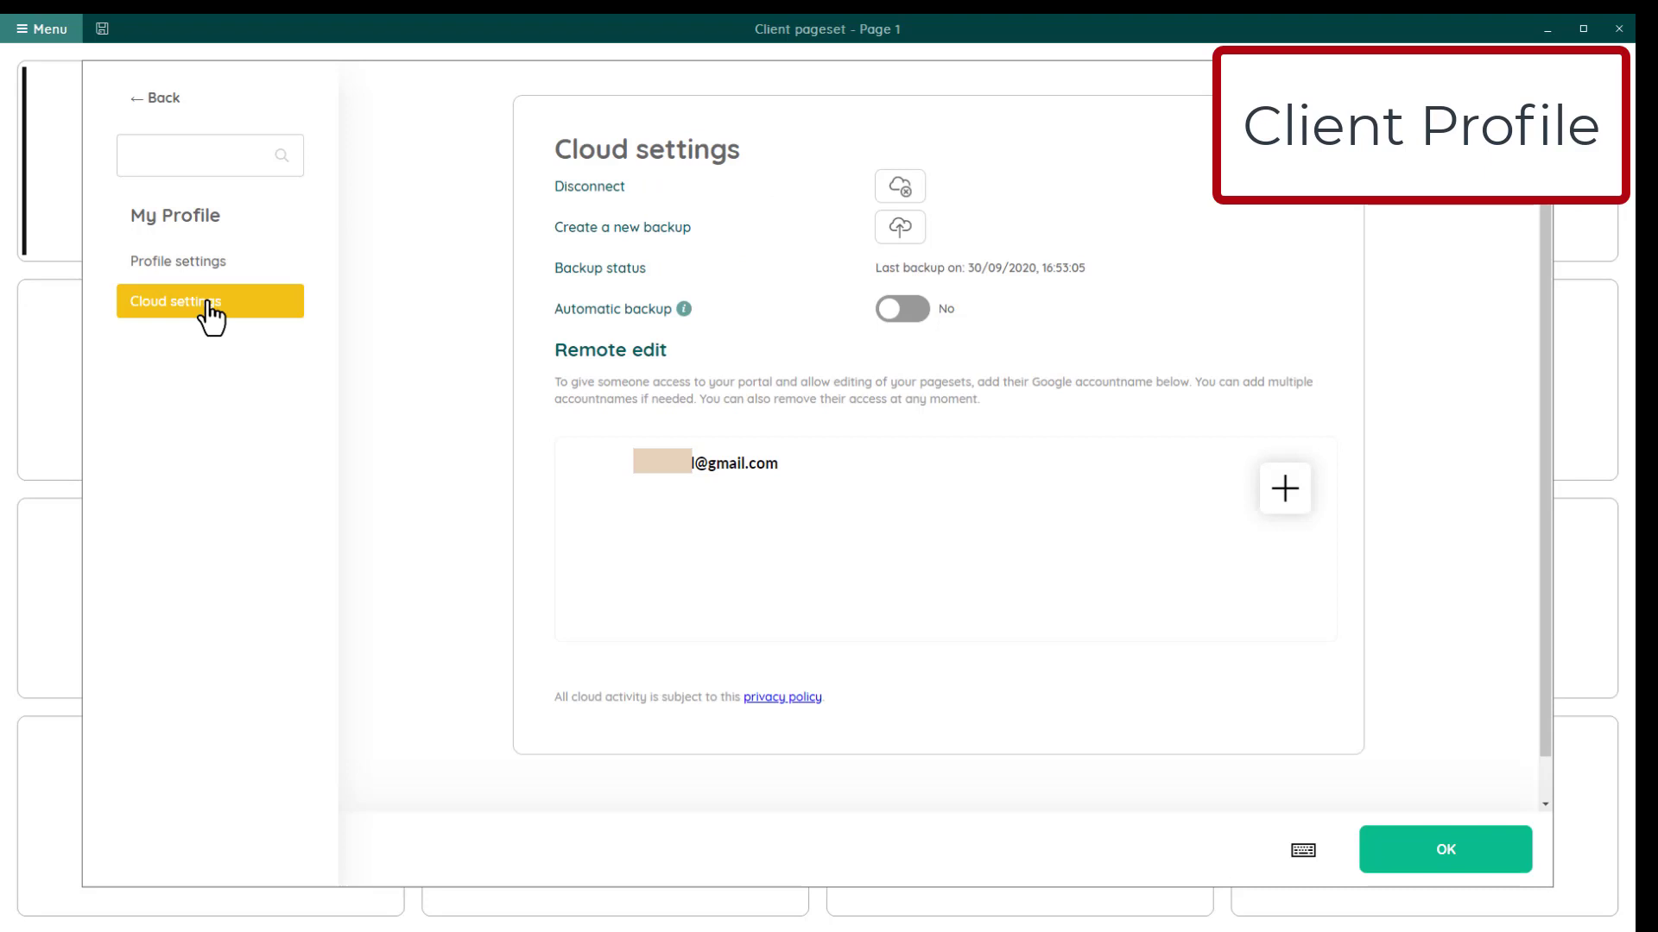
pyautogui.click(900, 231)
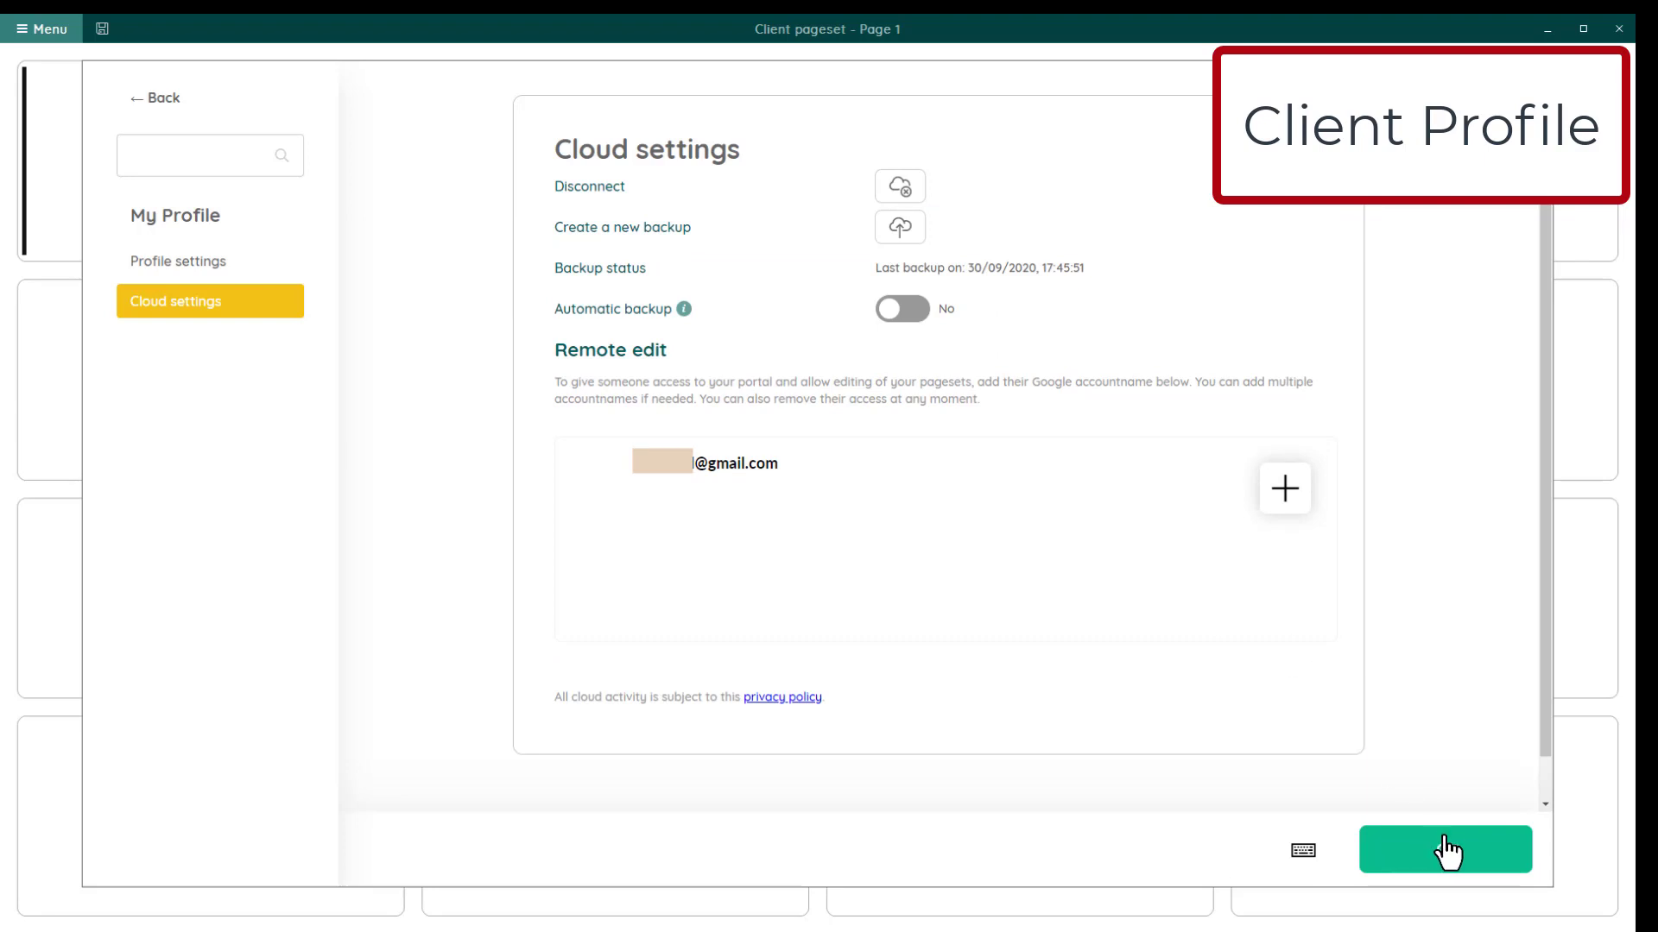
# Step: Close Settings and reopen the Client pageset showing apple, banana and peas cells
pyautogui.click(1436, 848)
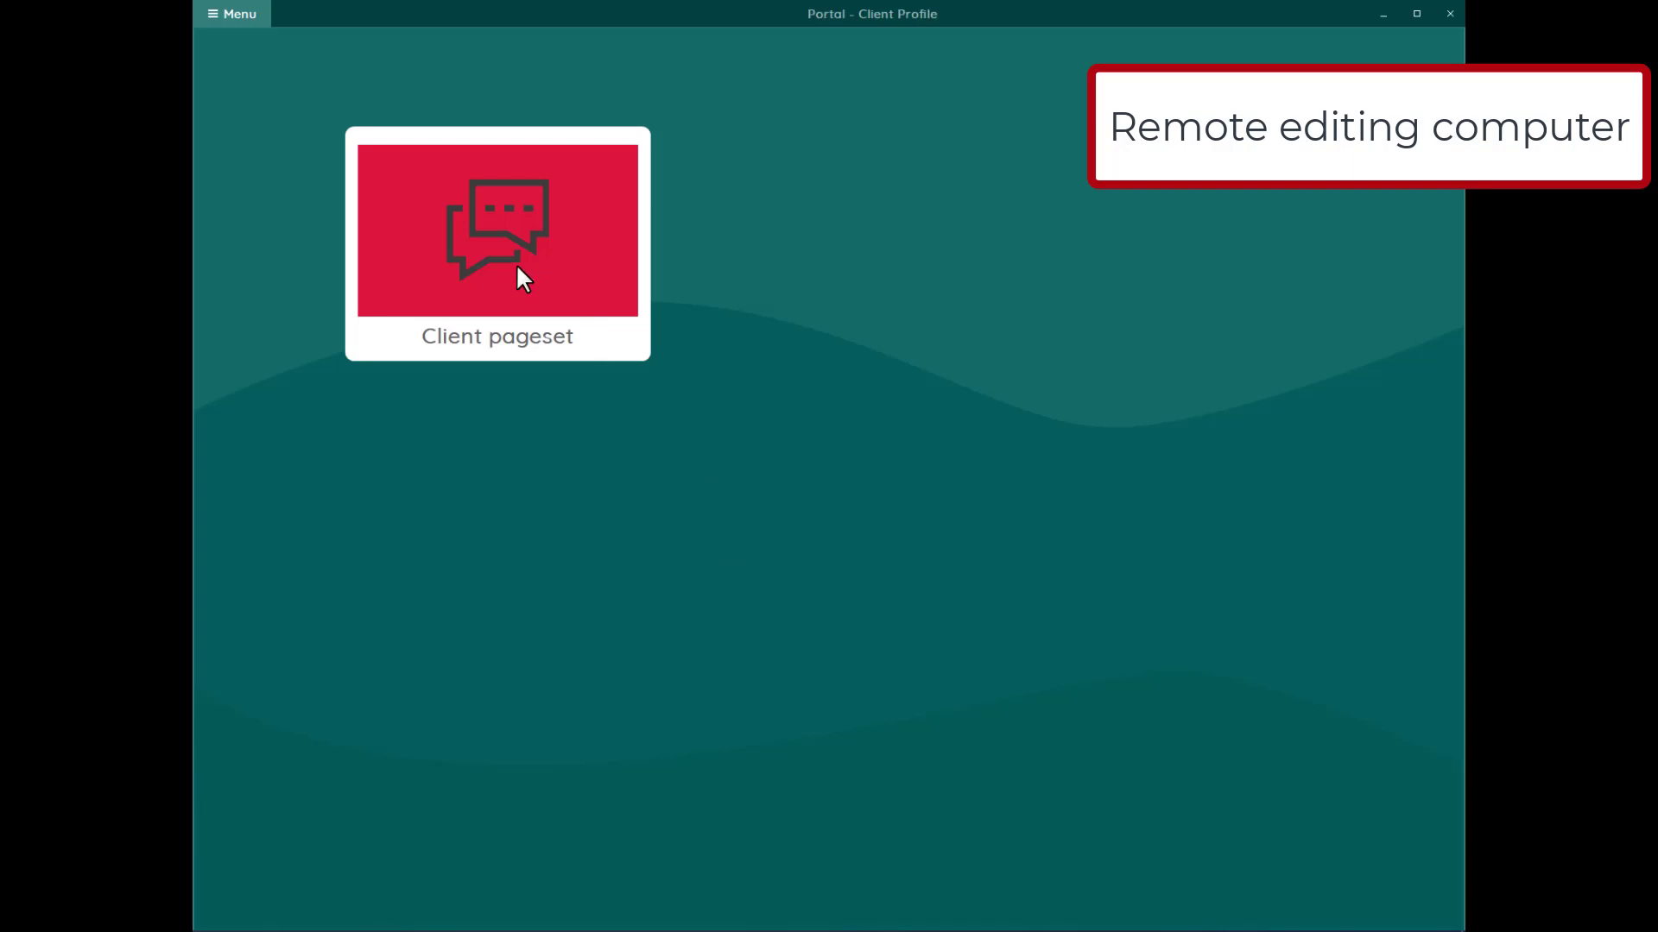
pyautogui.click(515, 275)
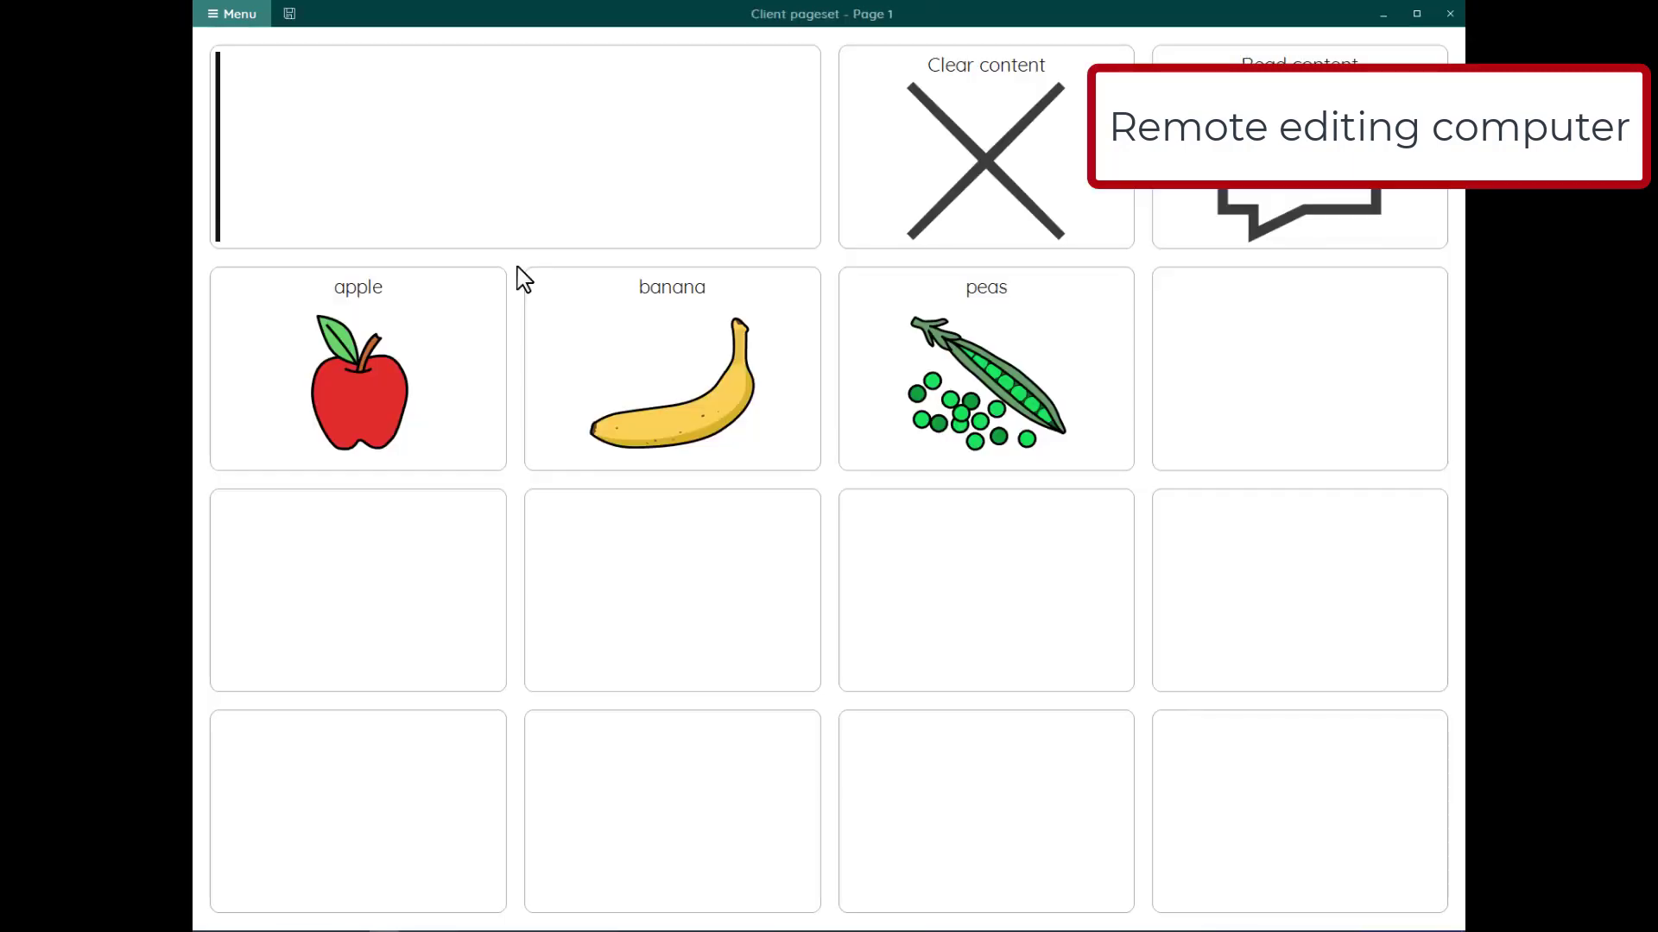